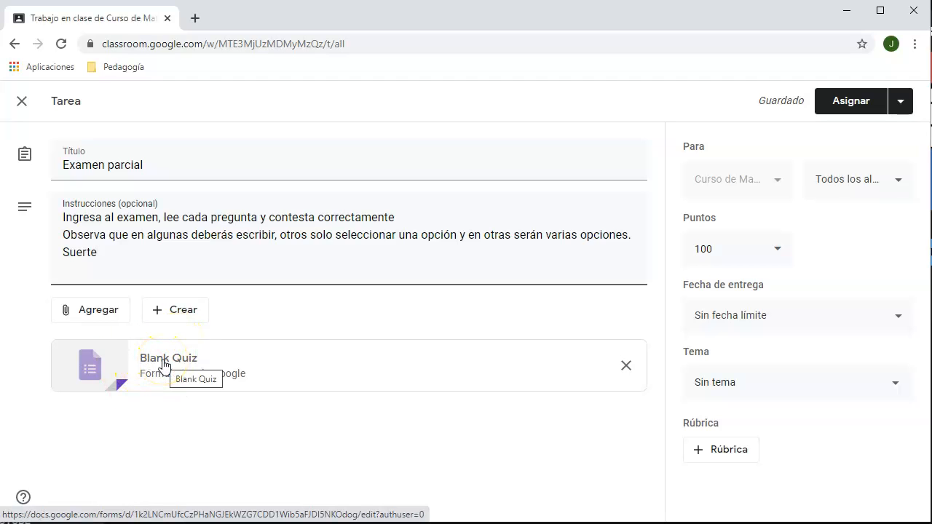
- Open the Blank Quiz form attached to the assignment and give it the title "Examen parcial" with the assignment's instructions as its description
left_click(164, 364)
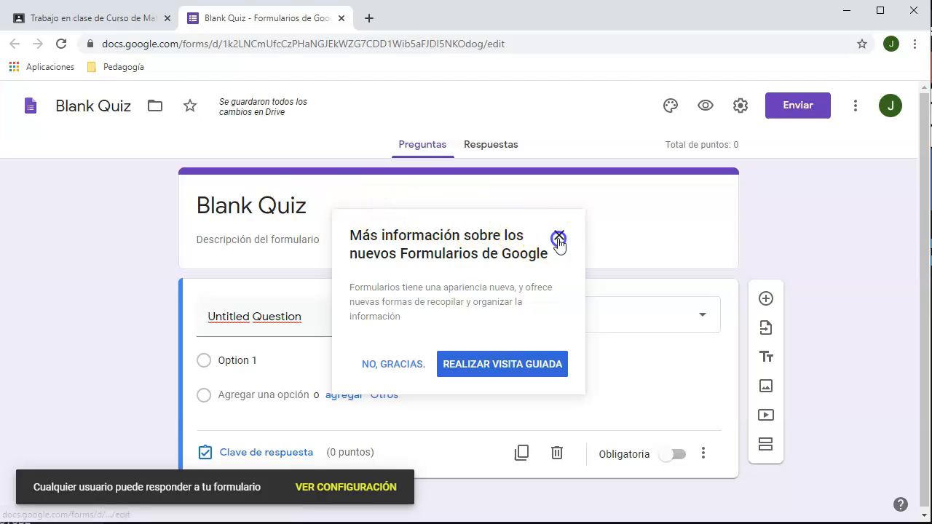
left_click(559, 239)
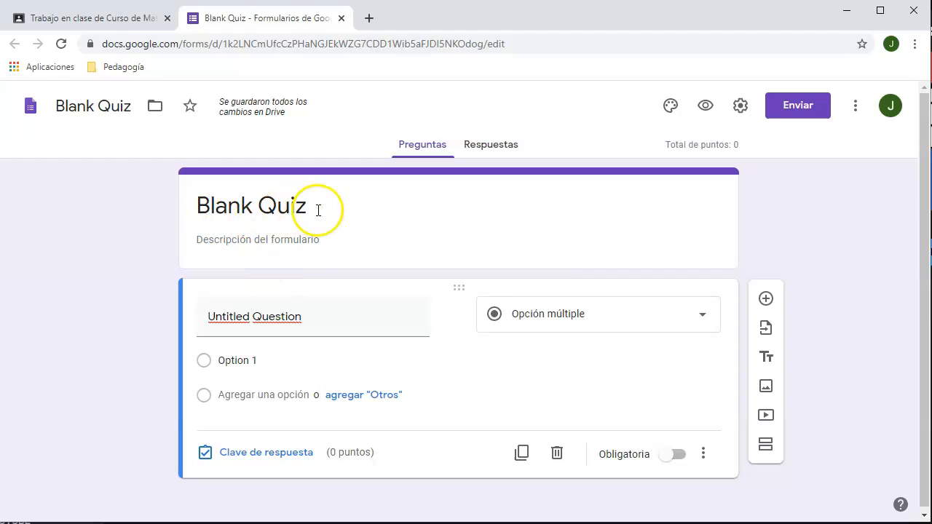
left_click(318, 239)
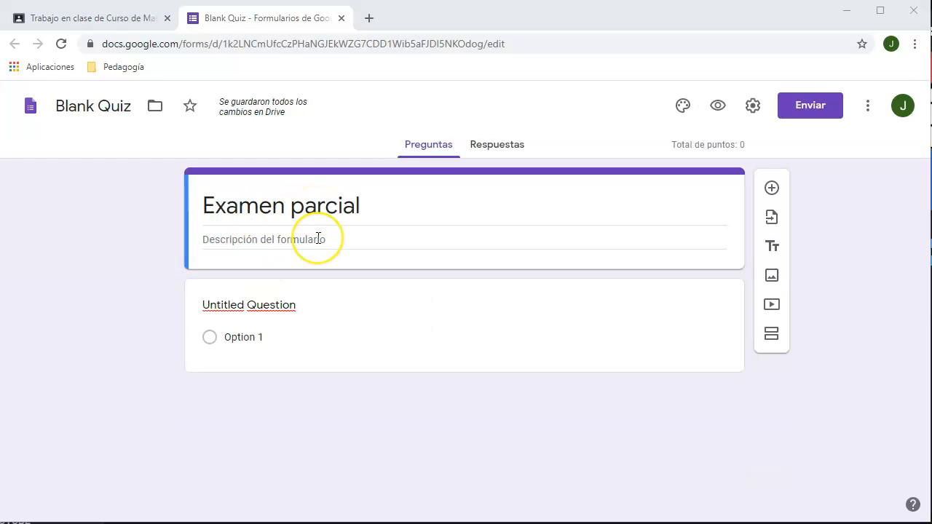
left_click(283, 239)
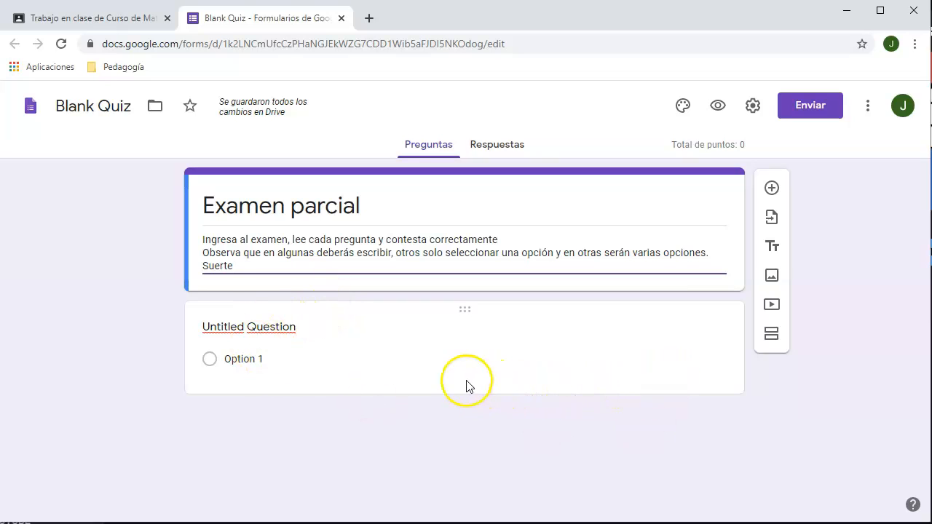
- Review the available question types and set the untitled first question to "Respuesta breve"
left_click(277, 327)
scroll(376, 330, "down", 1)
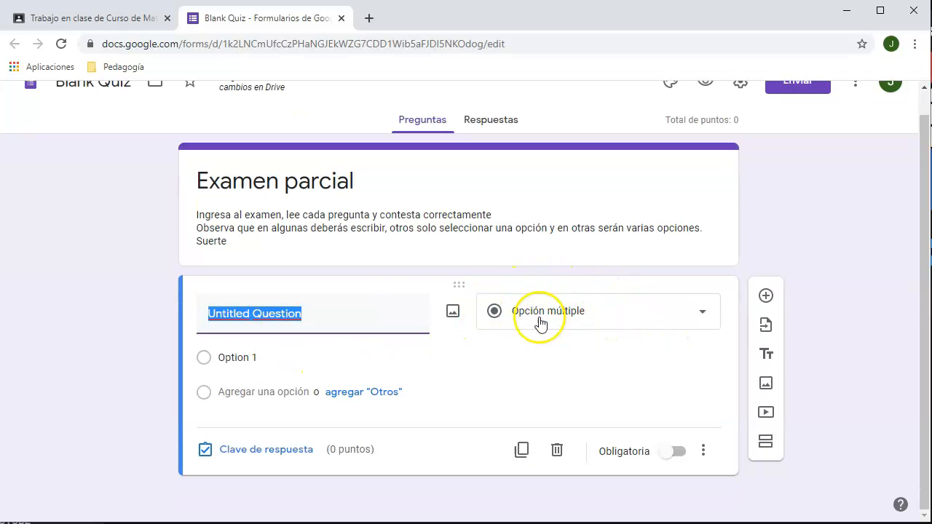
left_click(703, 318)
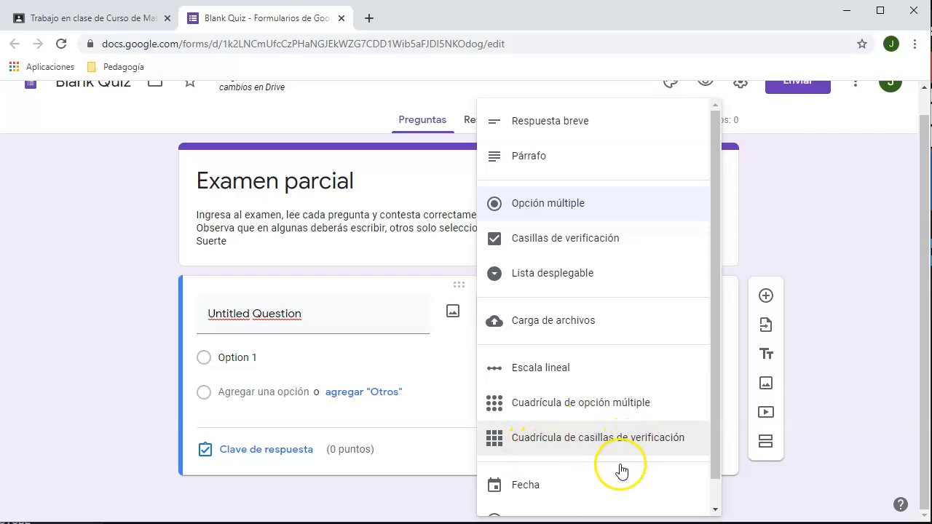
scroll(618, 471, "down", 1)
scroll(619, 422, "up", 1)
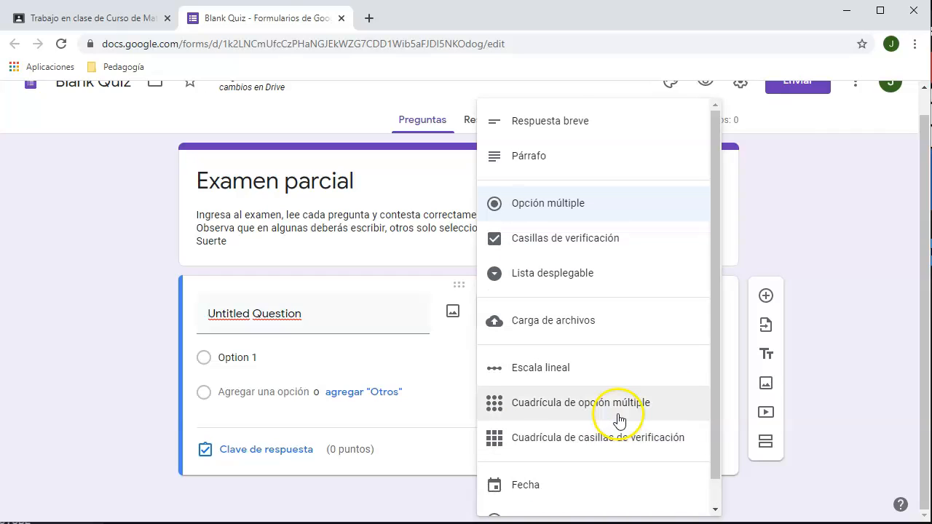
scroll(635, 374, "up", 1)
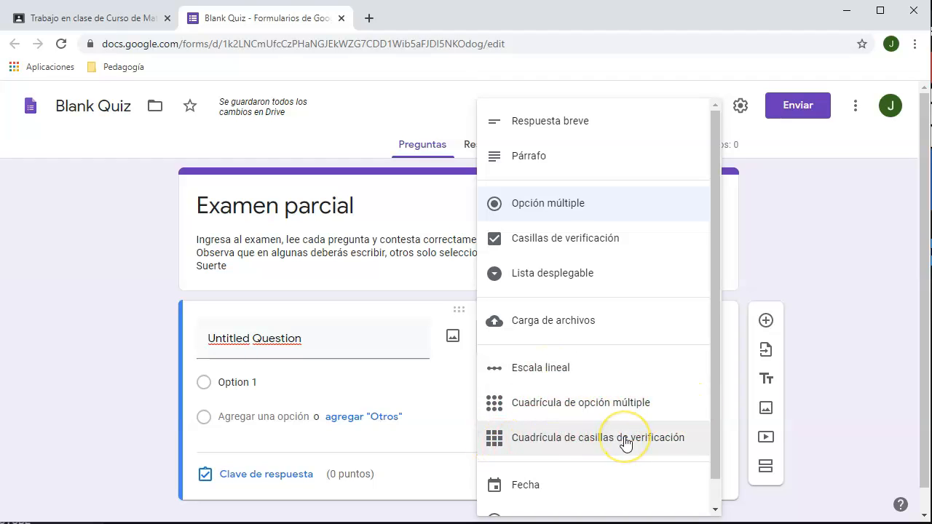
scroll(619, 443, "down", 1)
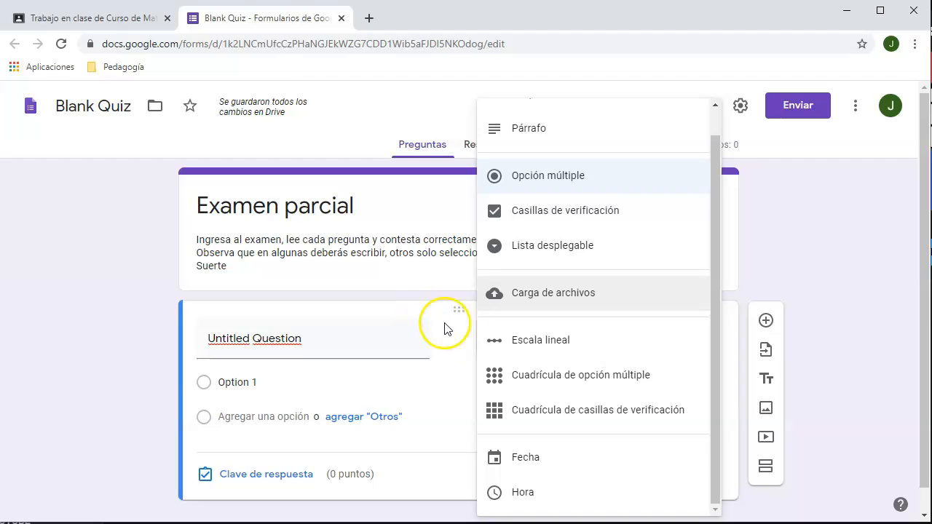
scroll(545, 368, "up", 1)
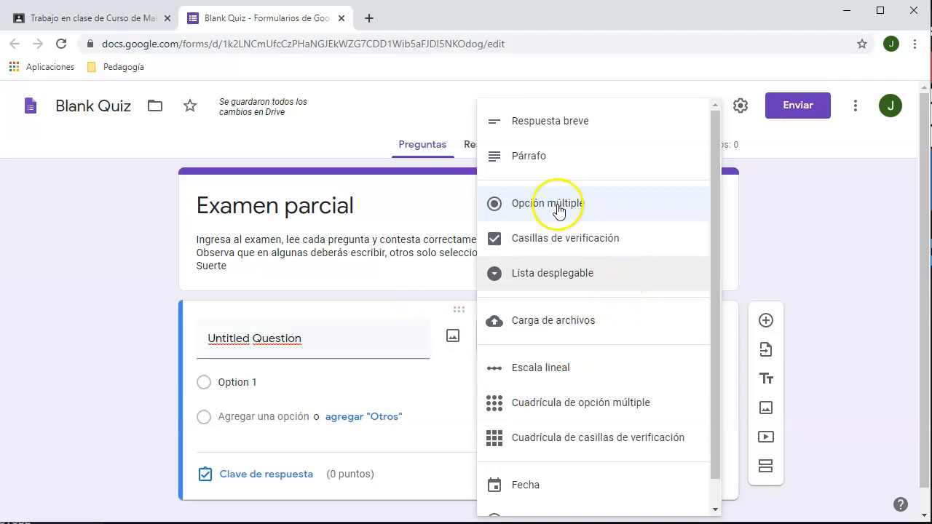
left_click(541, 121)
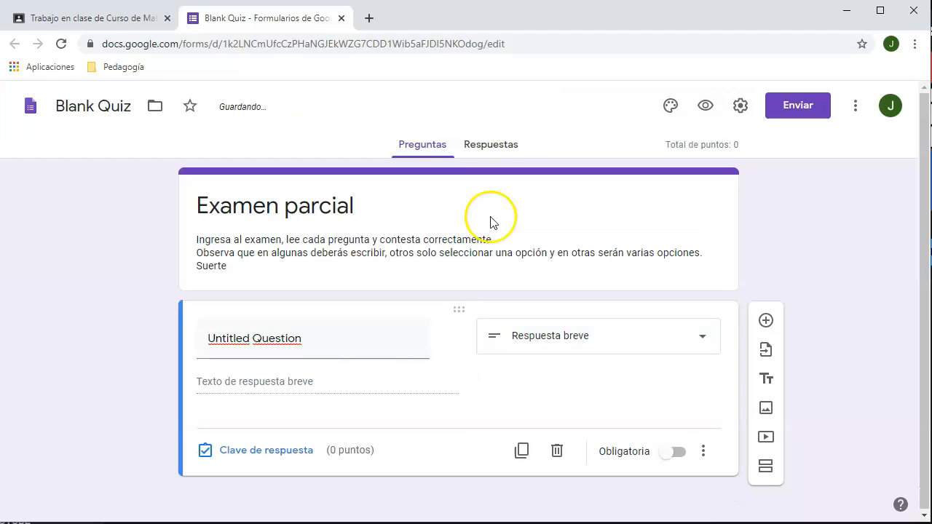
- Word the short-answer question as "Nombre del alumno" and make it required
left_click(314, 349)
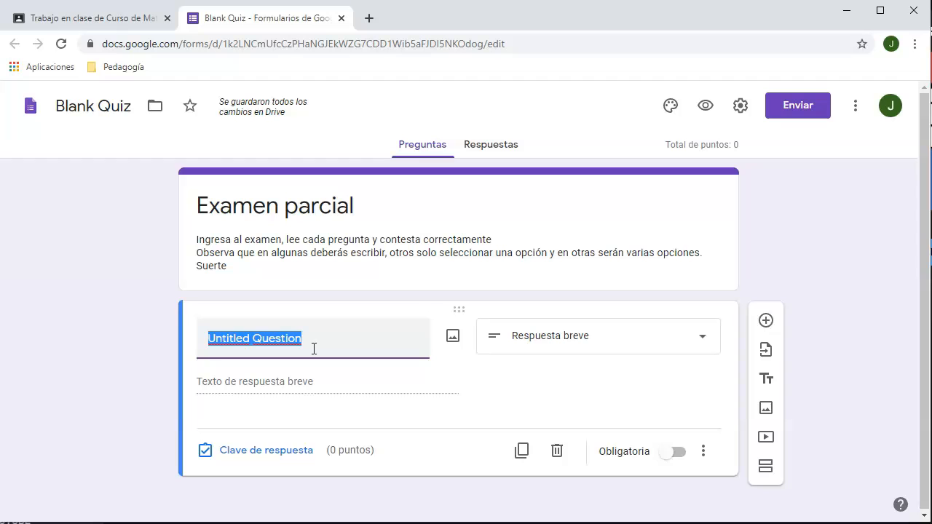
type("Nombre del alumno")
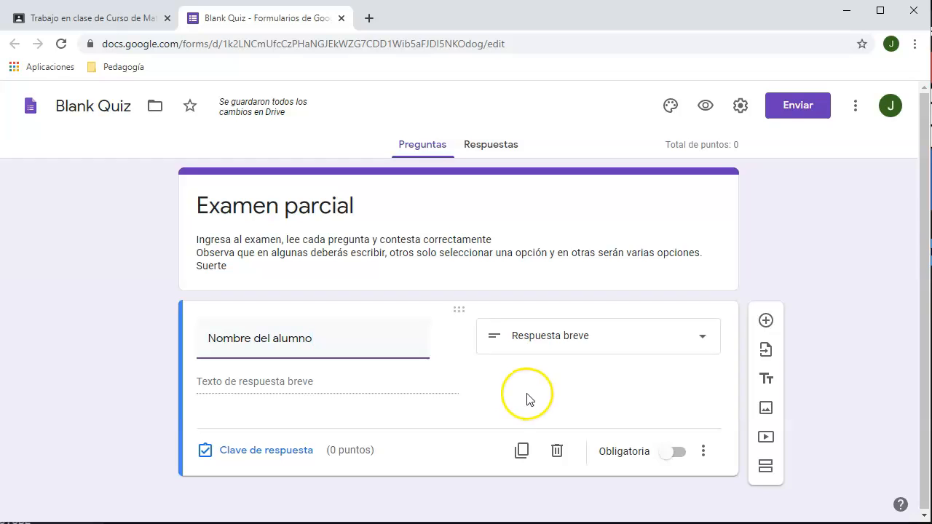
left_click(667, 452)
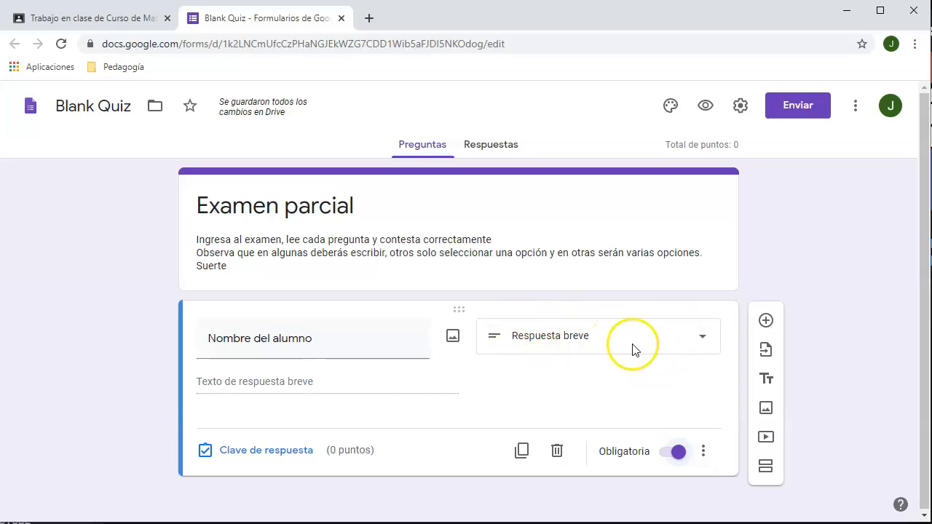
left_click(703, 453)
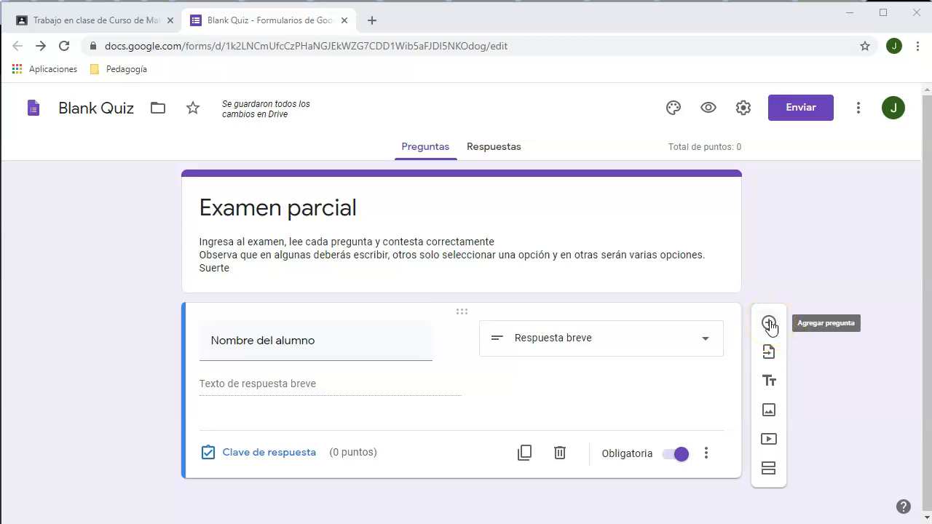
- Add a multiple-choice question "De los siguientes números, ¿cuál es el mayor?" with the options 38, 46, 29, 58 and 27
left_click(769, 324)
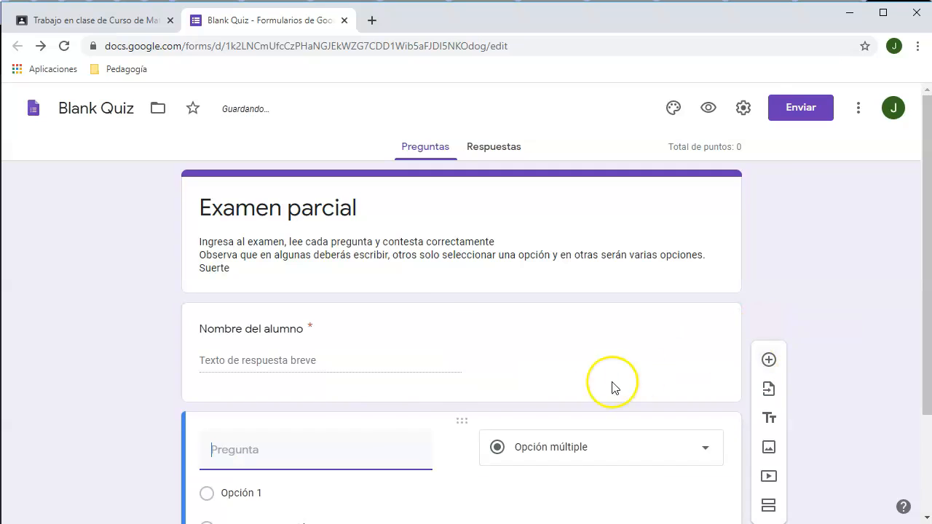
scroll(366, 445, "down", 1)
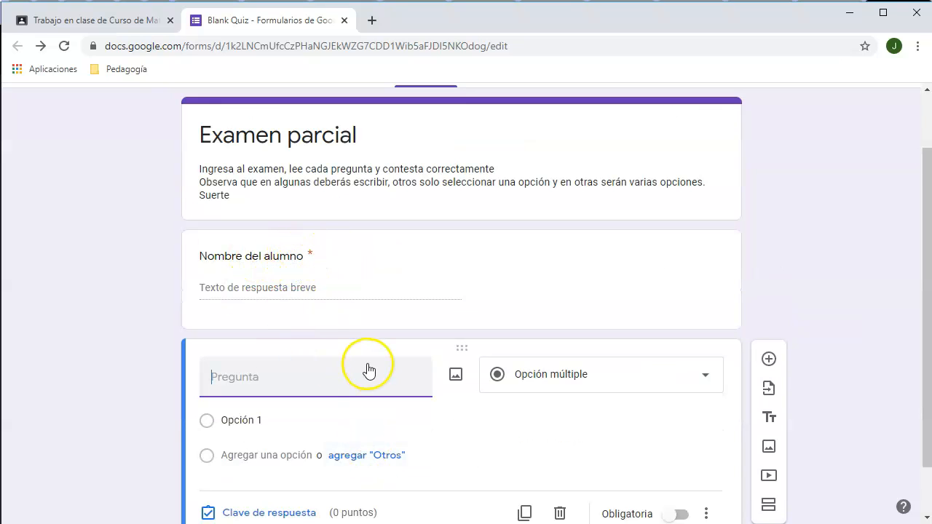
scroll(368, 373, "down", 1)
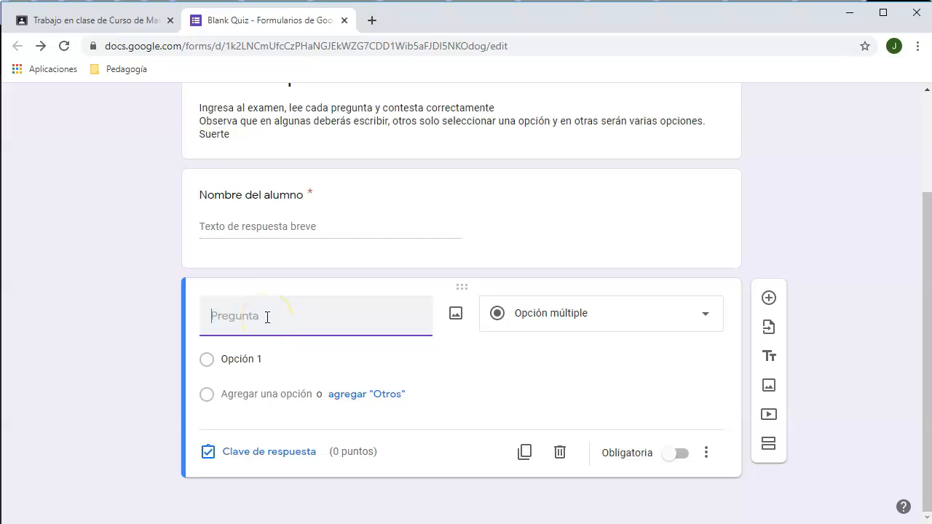
type("De los siguientes números, ¿cuál es el mayor?")
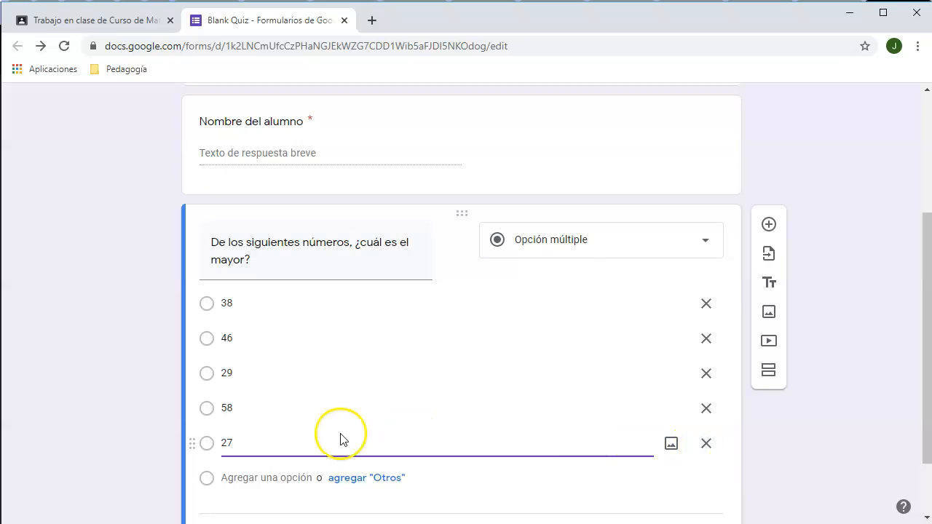
- In the answer key of the largest-number question, mark 58 as correct and set its worth to 2 points
scroll(365, 412, "down", 1)
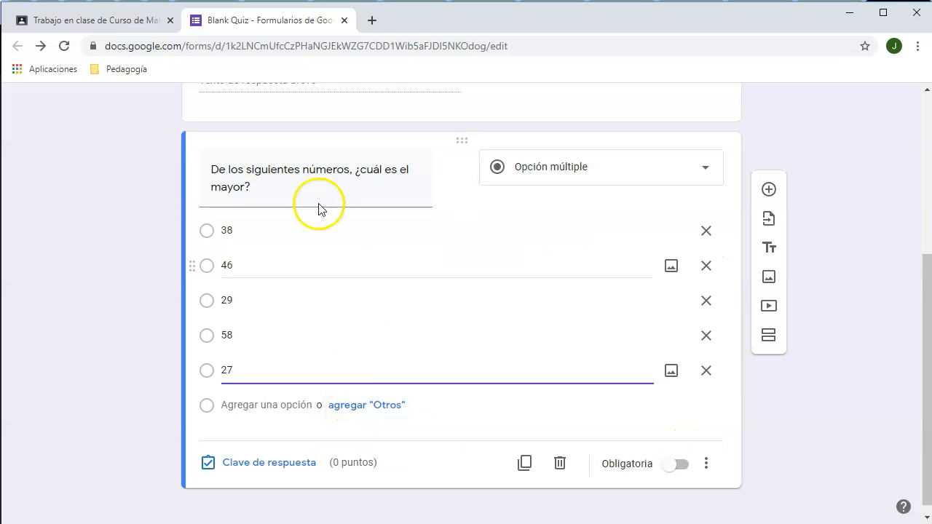
left_click(270, 466)
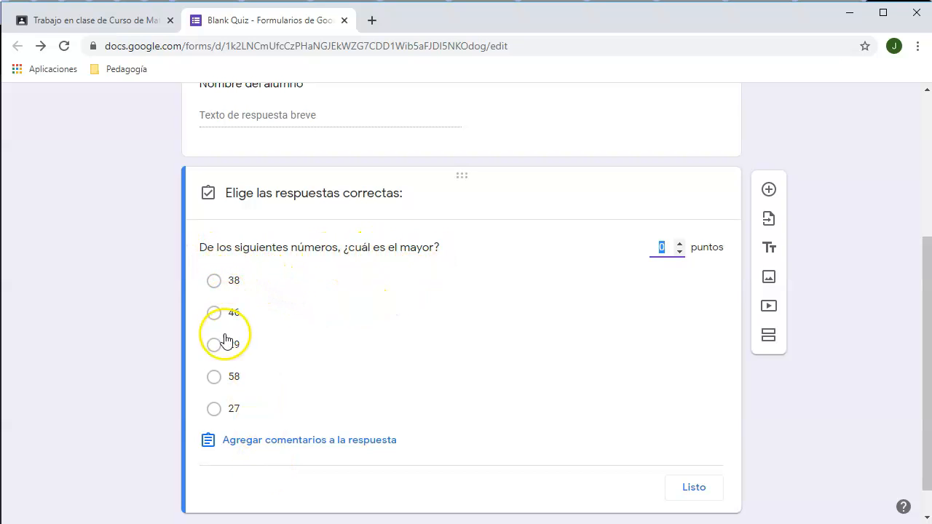
left_click(215, 377)
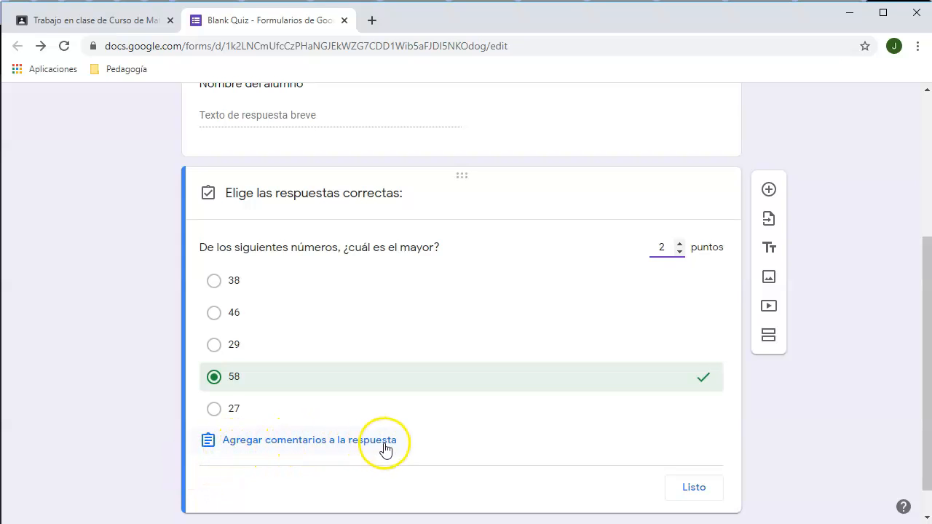
- Add incorrect-answer feedback "Revisa el vídeo para identificar número mayores" with a number-comparison video and correct-answer feedback "Muy bien identificado, felicidades"
left_click(311, 441)
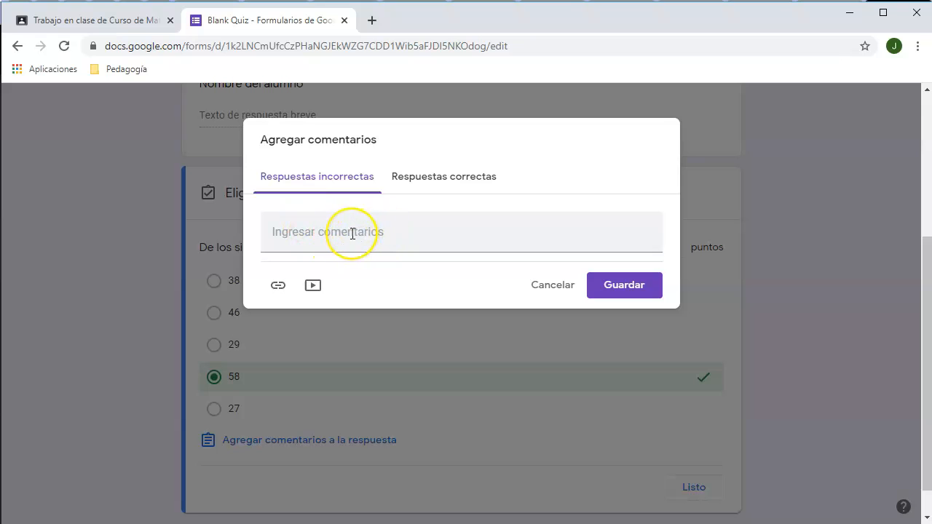
left_click(447, 177)
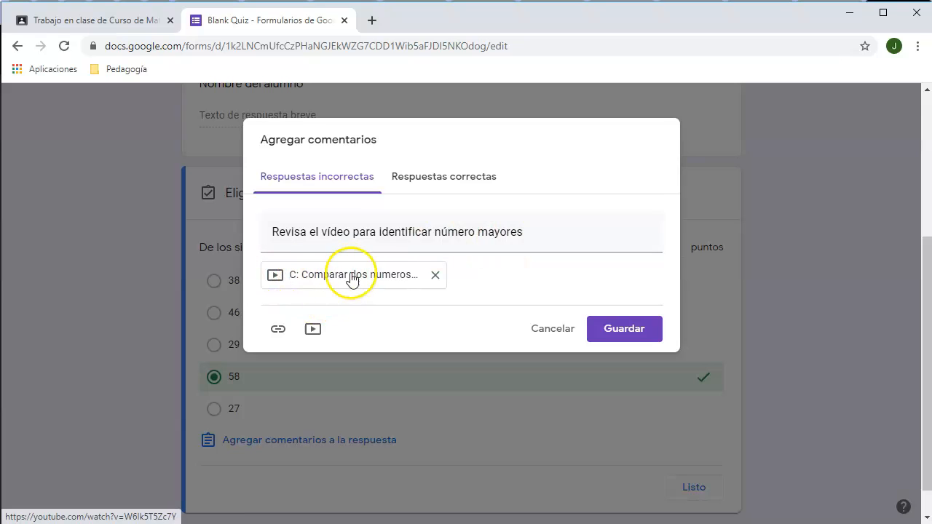
left_click(437, 183)
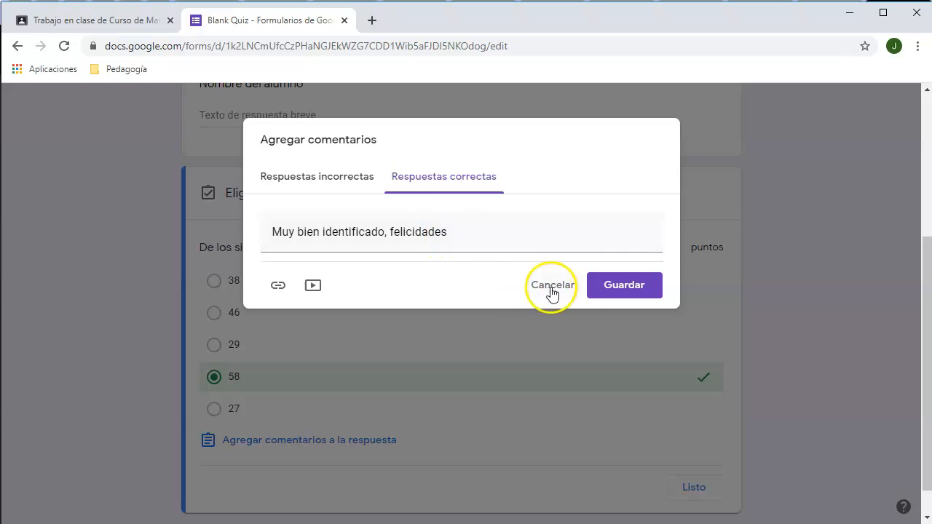
left_click(619, 289)
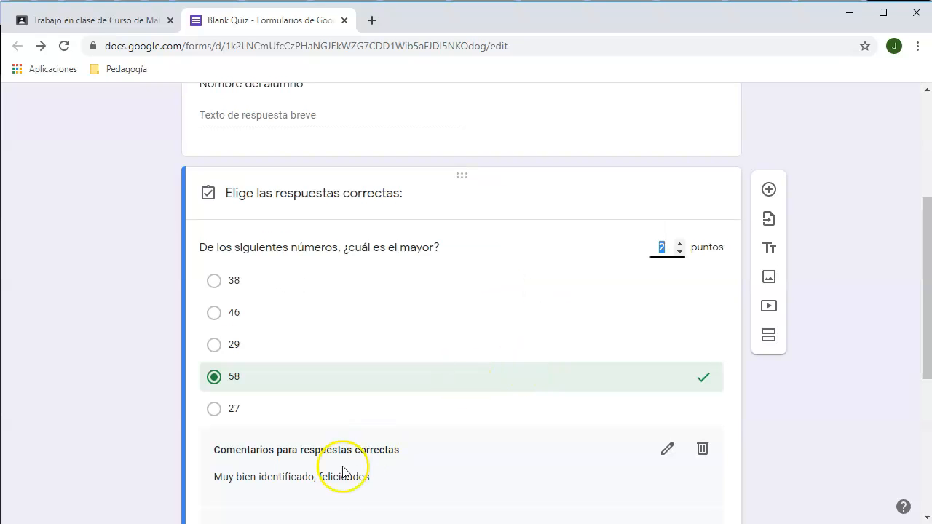
- Finish the answer key of the largest-number question and make the question required
scroll(335, 471, "down", 3)
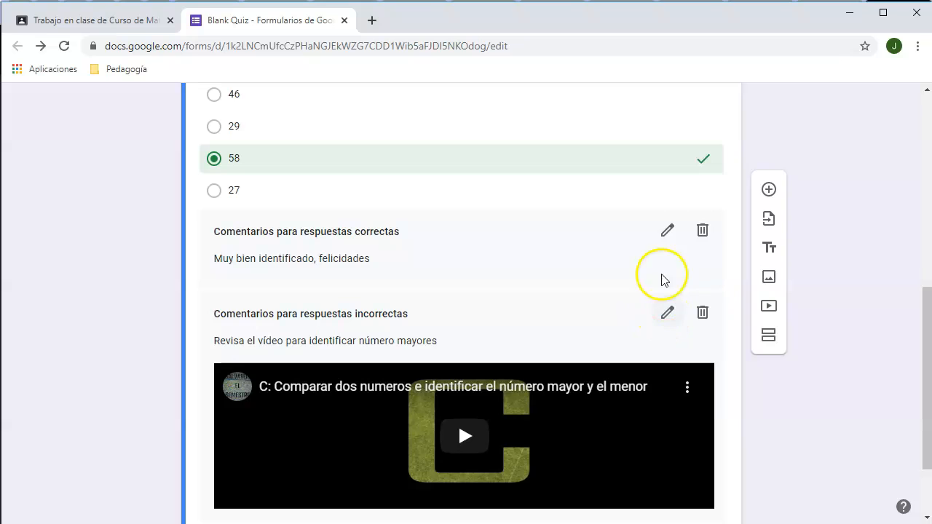
scroll(662, 271, "down", 1)
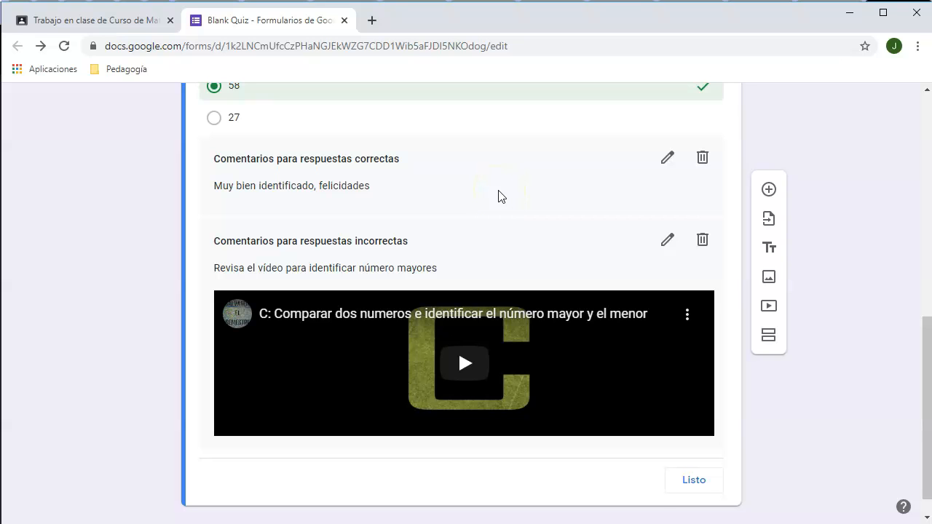
left_click(696, 484)
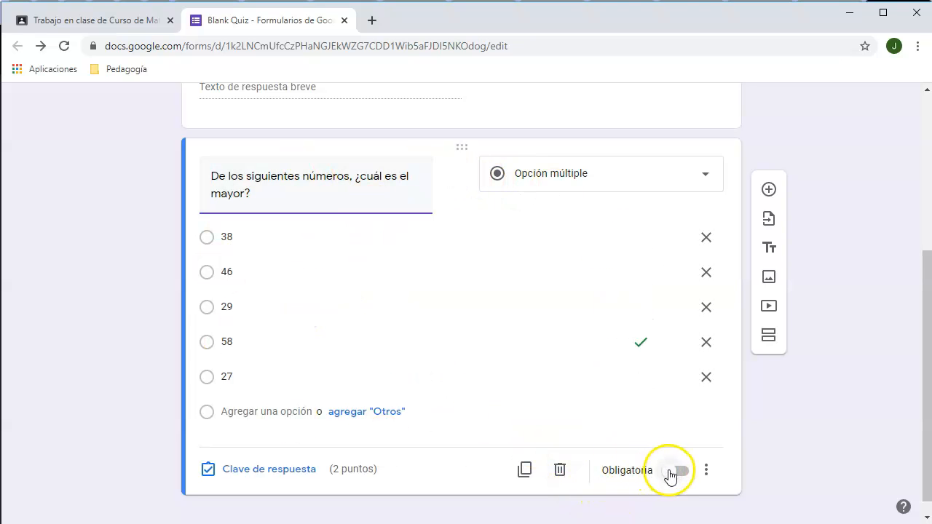
left_click(668, 470)
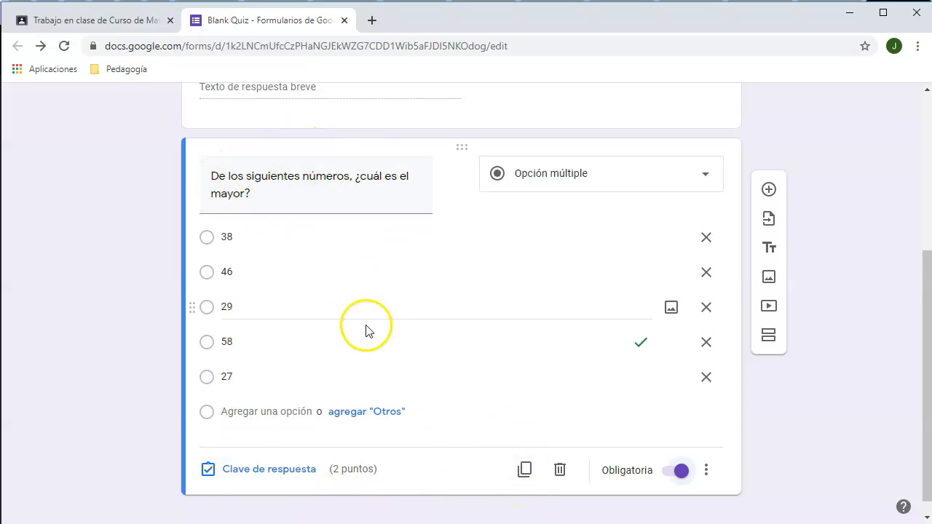
- Duplicate the largest-number question and replace "mayor" with "menor" in the copy's wording
left_click(525, 471)
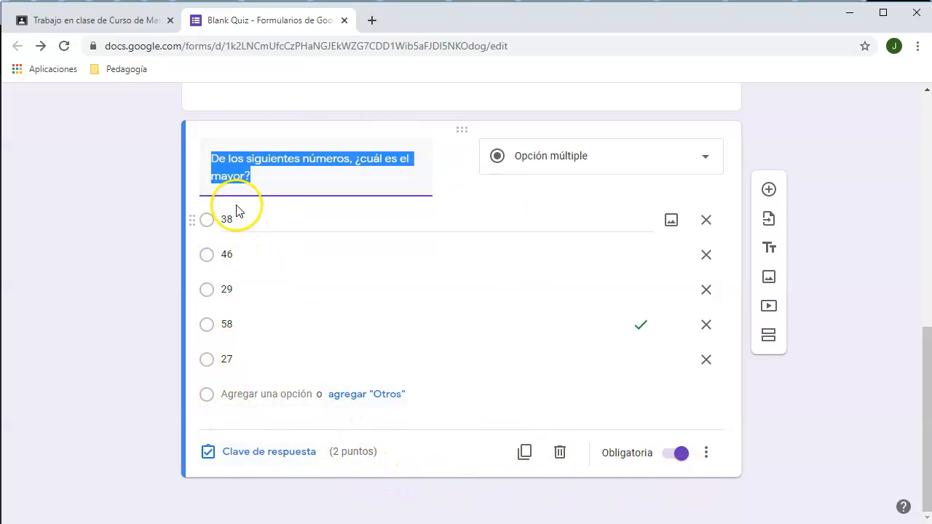
left_click(255, 171)
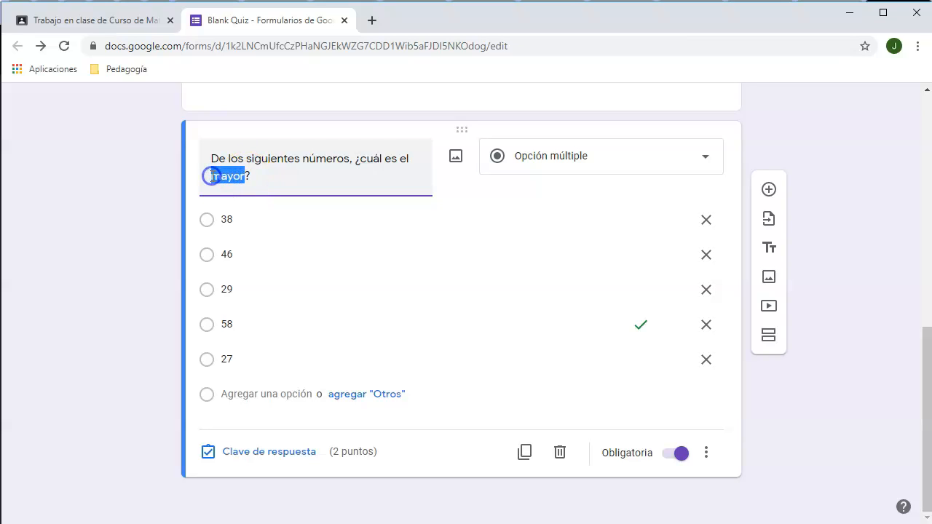
type("men")
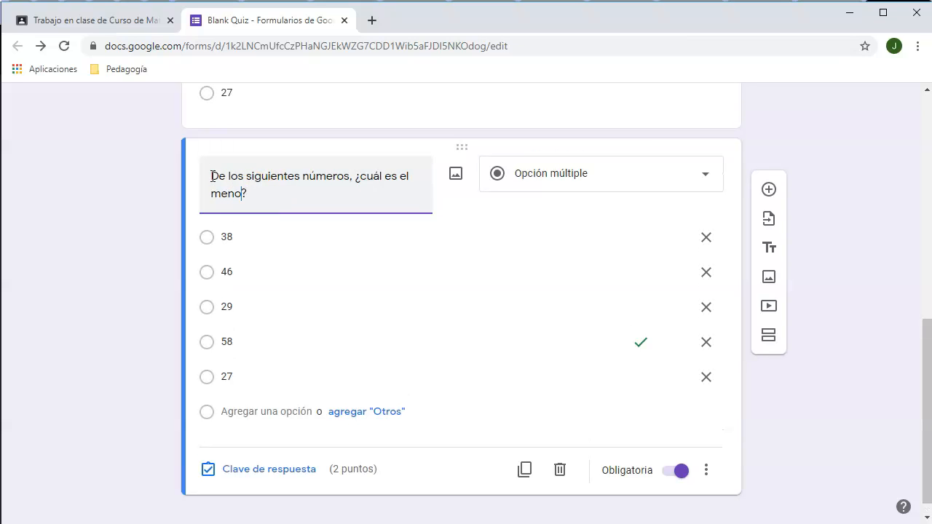
- In the answer key of the smallest-number question, unmark 58 and set 27 as the correct answer
left_click(269, 472)
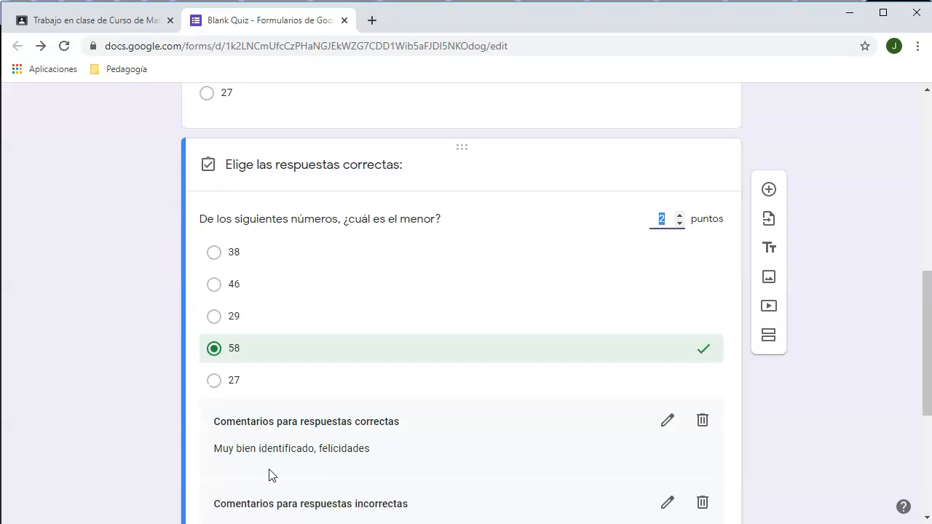
left_click(215, 350)
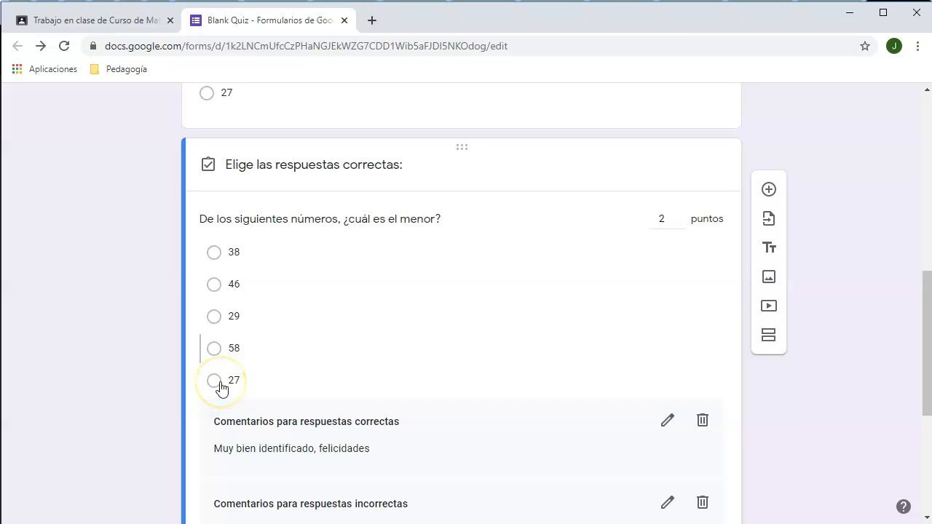
left_click(215, 381)
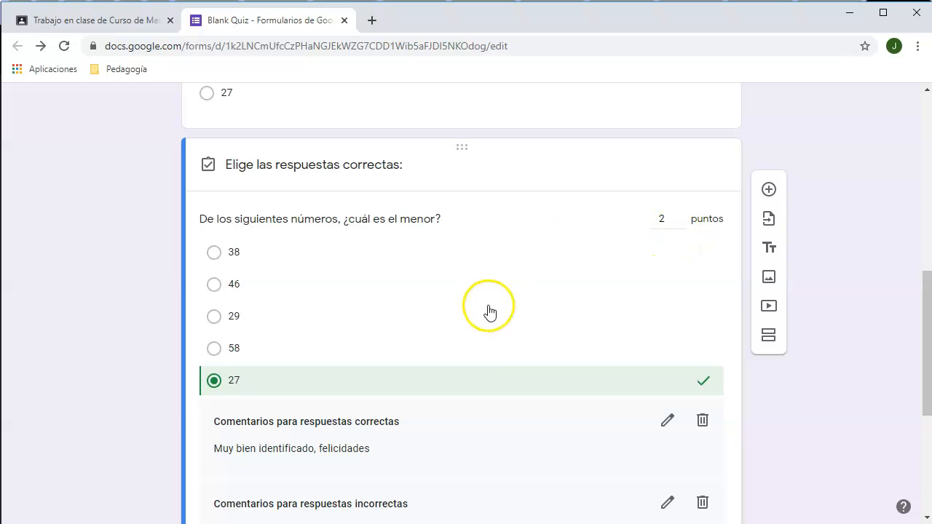
- Change the smallest-number question's incorrect-answer feedback to "Revisa el vídeo para identificar número menores" and finish its answer key
scroll(485, 315, "down", 1)
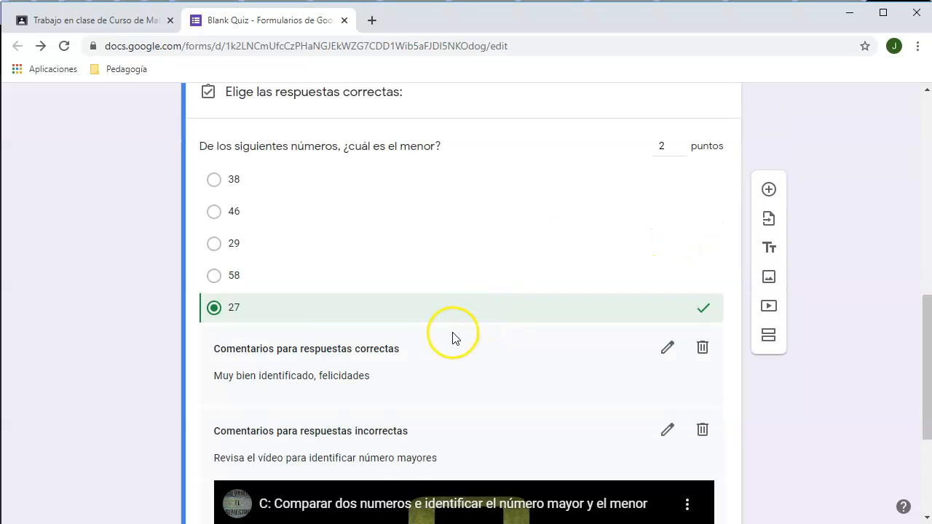
scroll(393, 437, "down", 3)
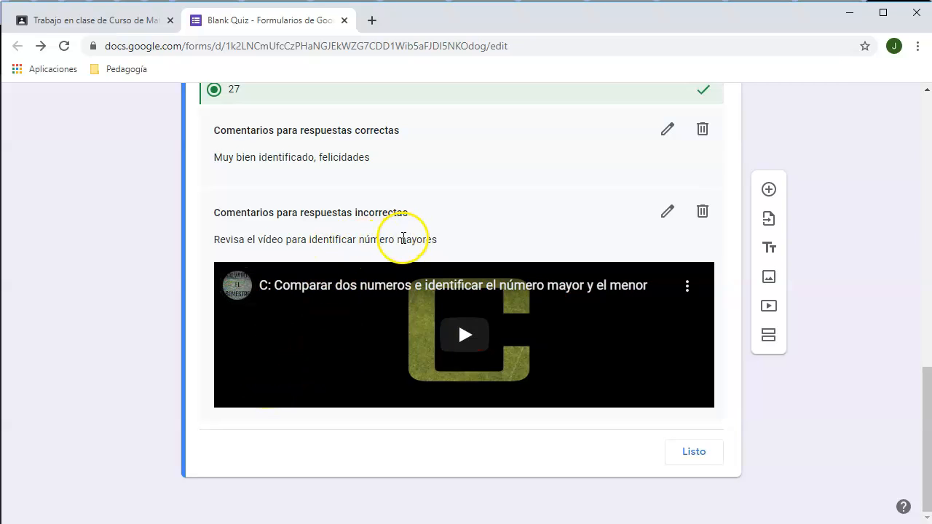
left_click(666, 214)
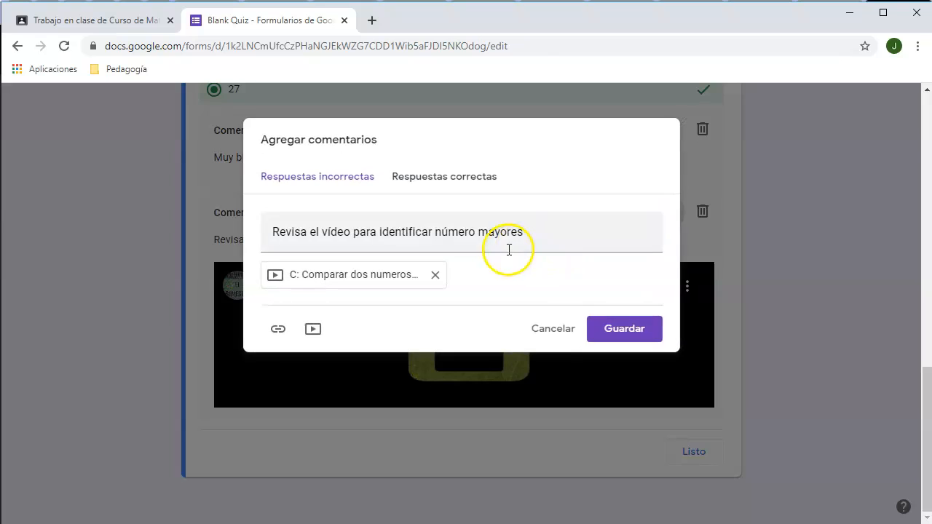
left_click_drag(487, 233, 525, 230)
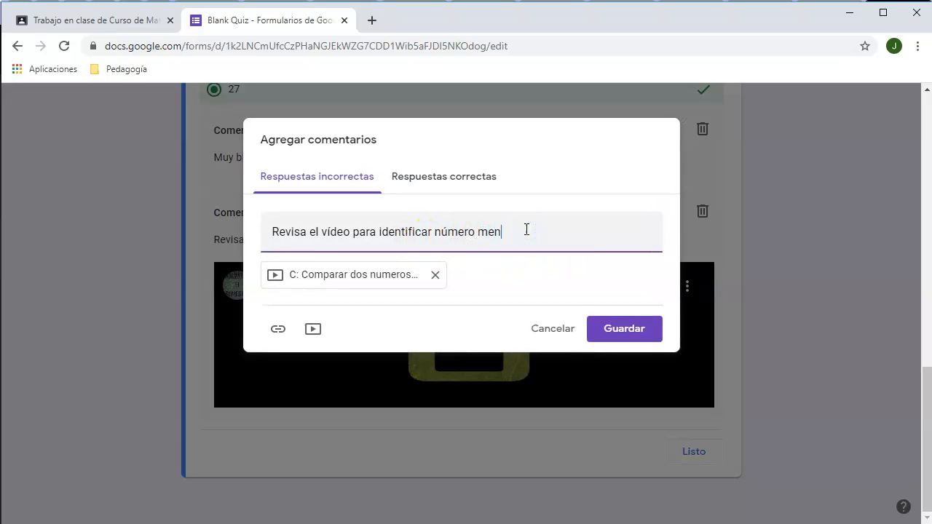
left_click(624, 320)
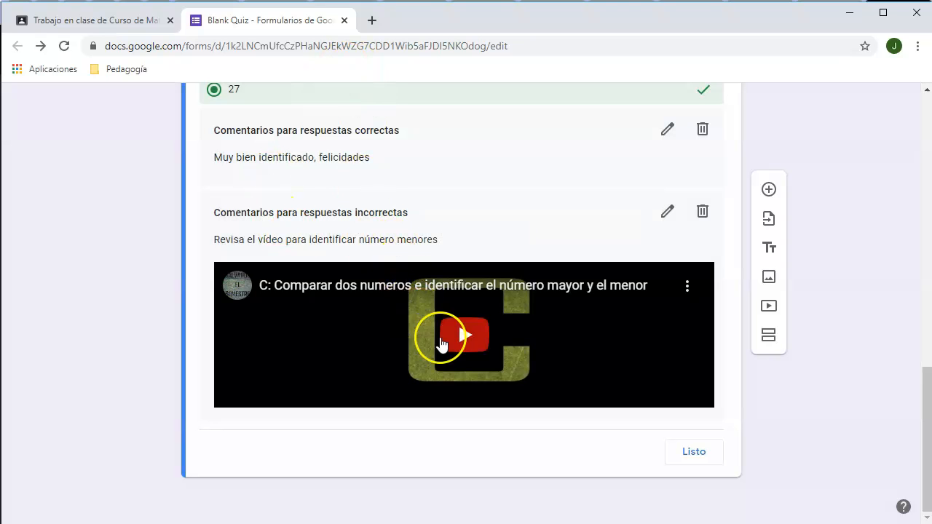
left_click(703, 452)
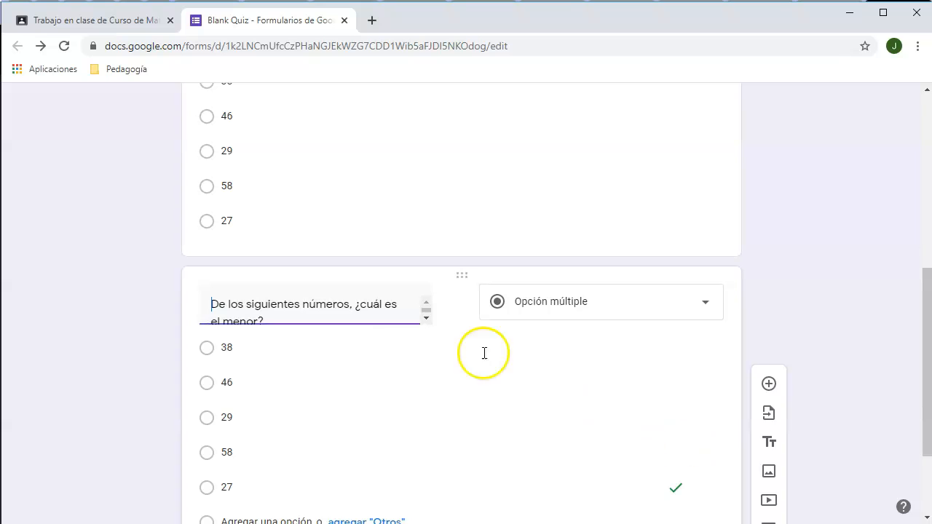
- Add a checkbox question "Marca aquellos valores mayores a 19" with the options 21, 18, 23 and 17
scroll(396, 229, "up", 3)
scroll(434, 291, "down", 4)
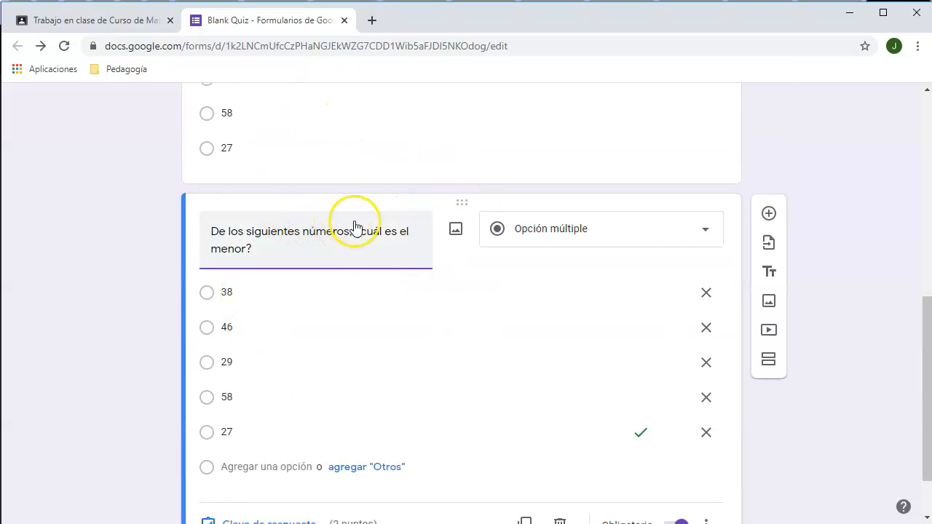
scroll(379, 262, "down", 1)
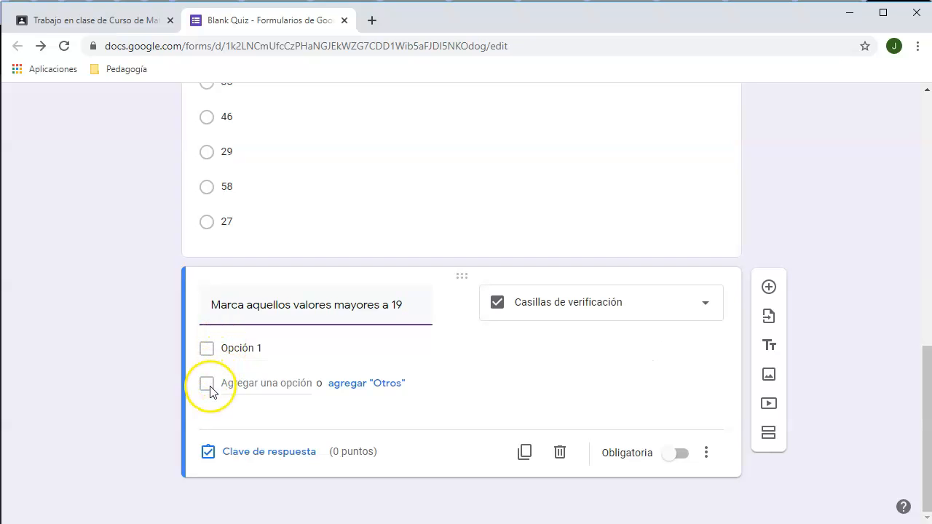
left_click(255, 351)
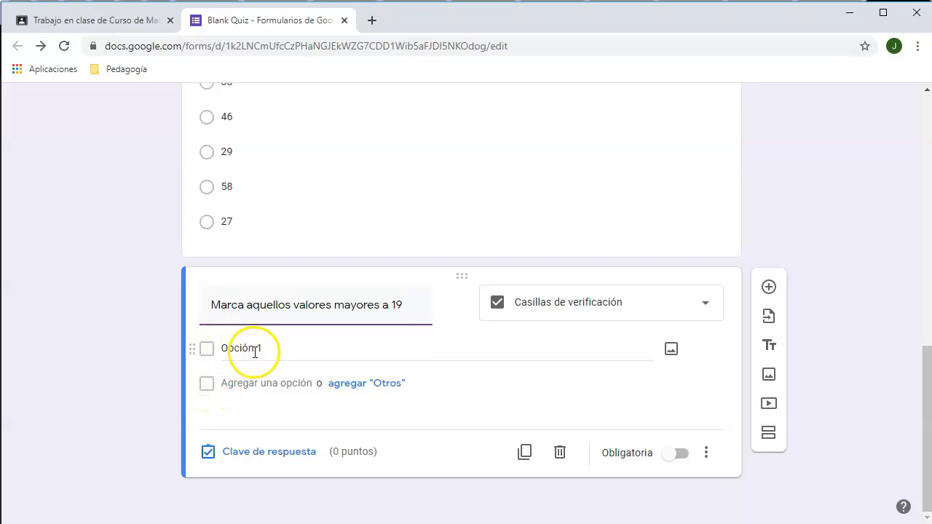
left_click(261, 350)
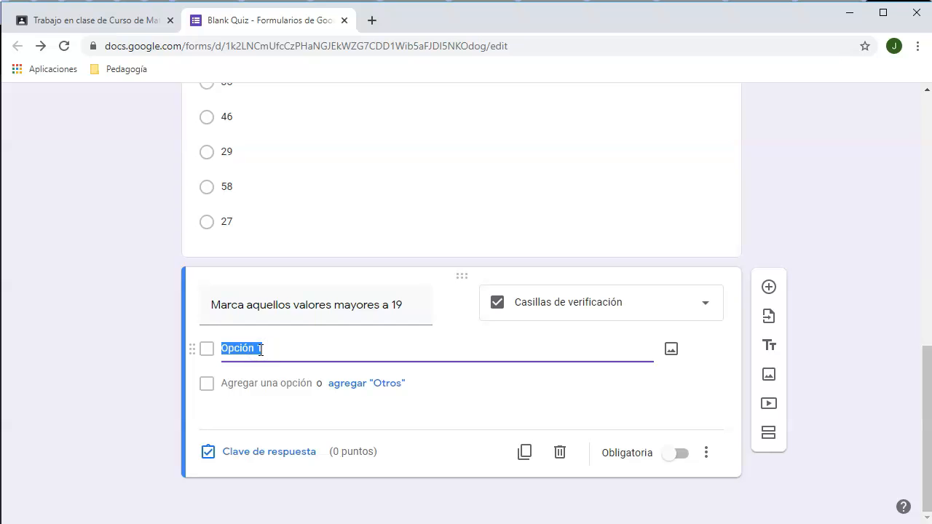
type("21 18 23 17")
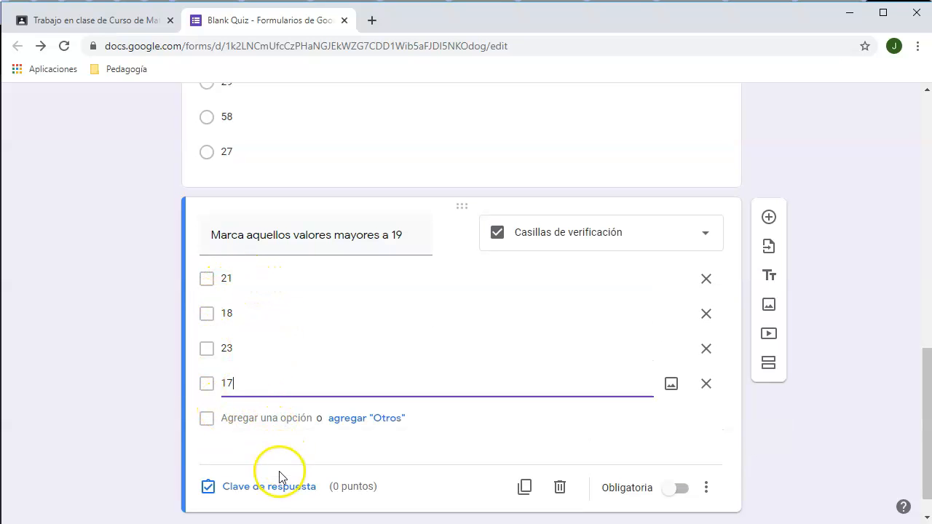
- Mark 21 and 23 as correct answers of the checkbox question for 3 points, and make the question required
left_click(255, 490)
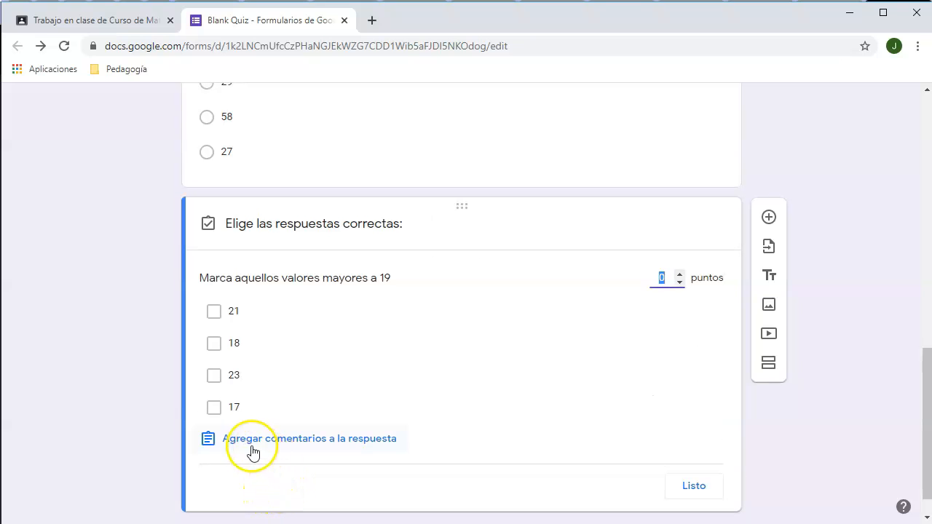
left_click(216, 379)
left_click(216, 315)
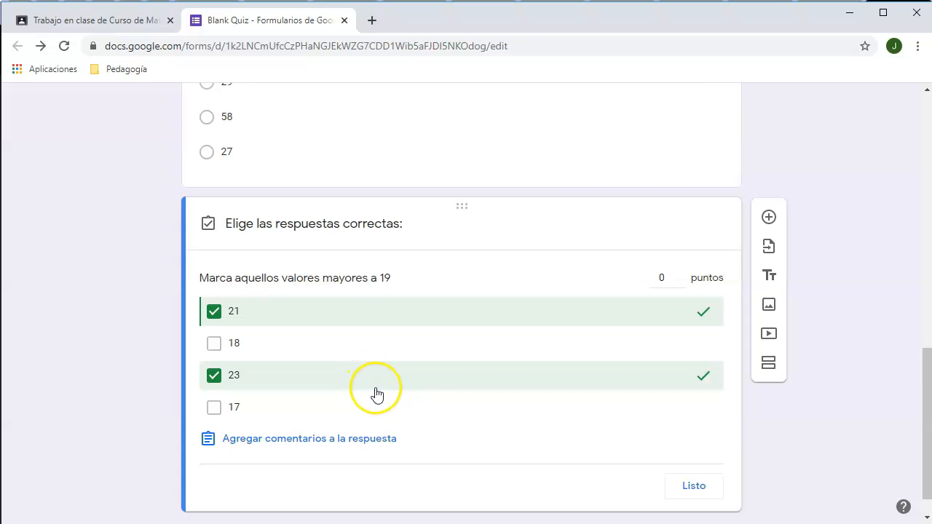
left_click(680, 276)
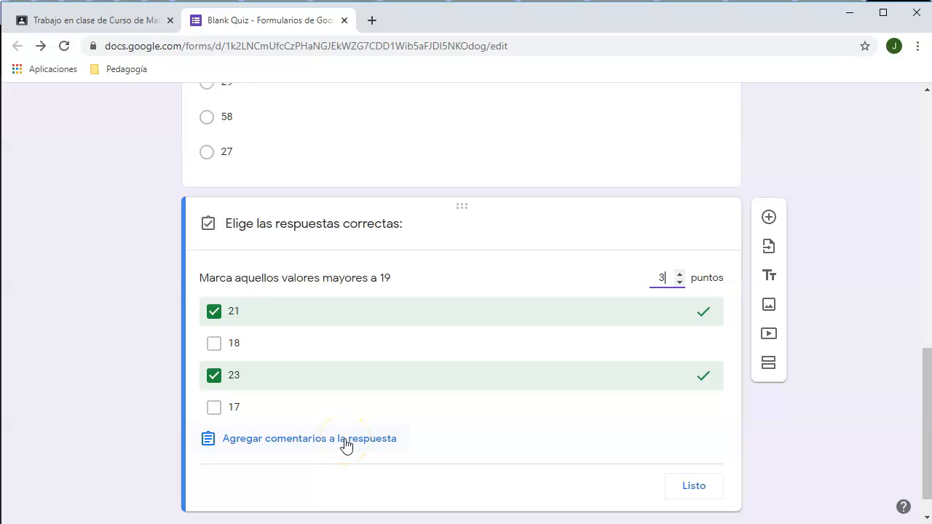
left_click(694, 487)
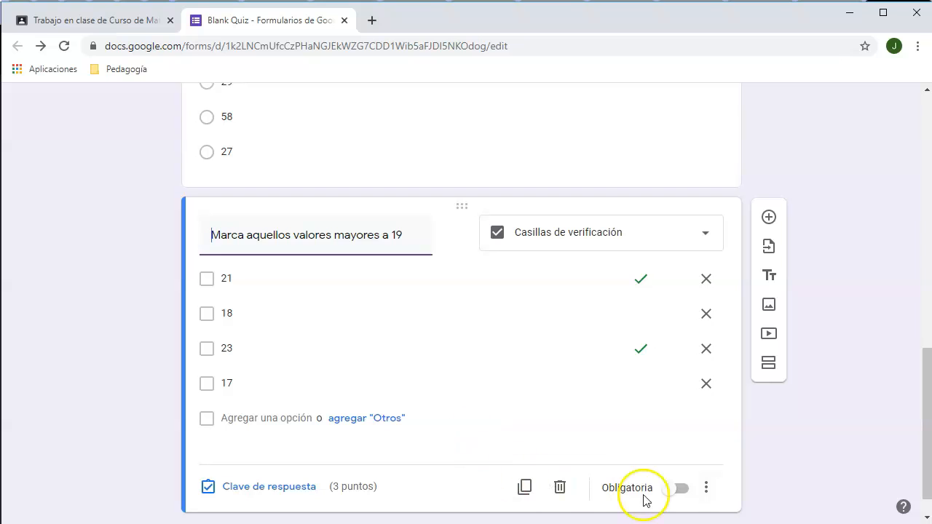
left_click(676, 491)
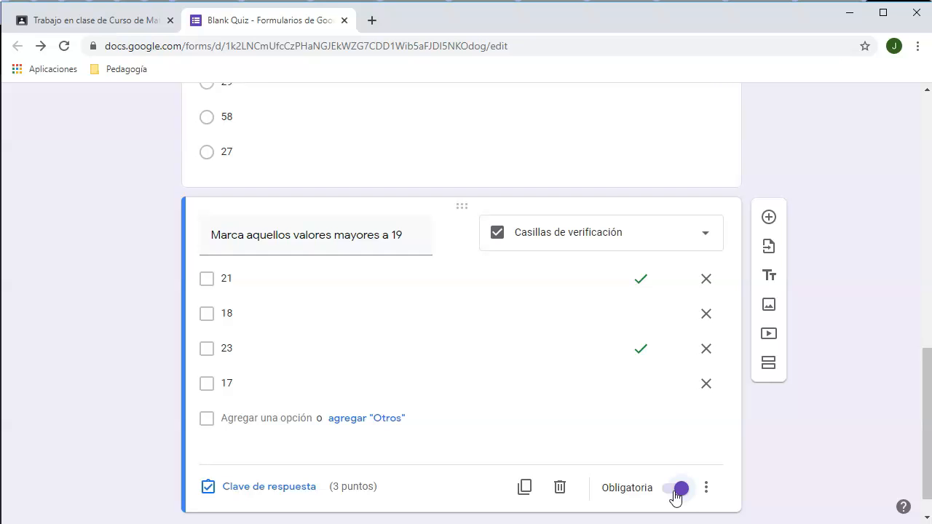
- Add a dropdown question with the granja avícola problem (12384 pollitos, 96 per ventilated box), ending "¿Cuántas cajas se necesitan para transportar a todos los pollitos?"
scroll(623, 392, "down", 1)
left_click(623, 391)
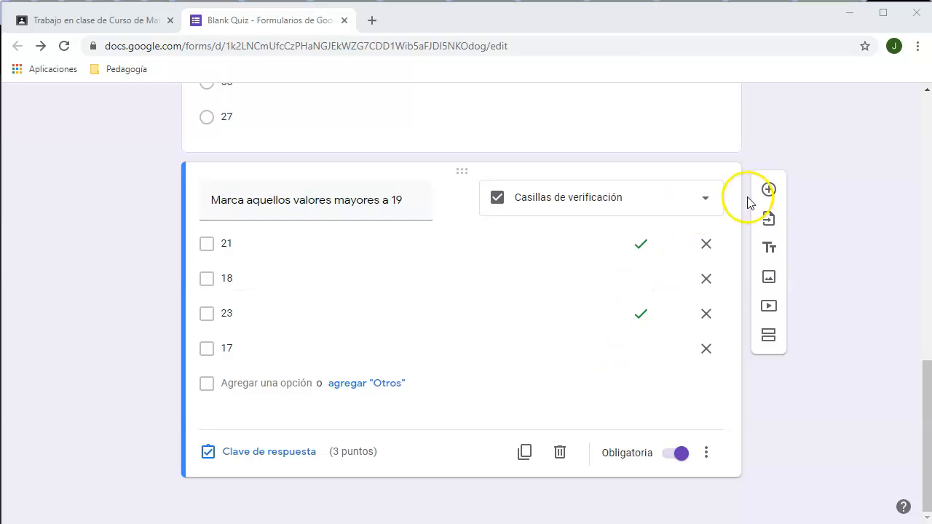
left_click(769, 189)
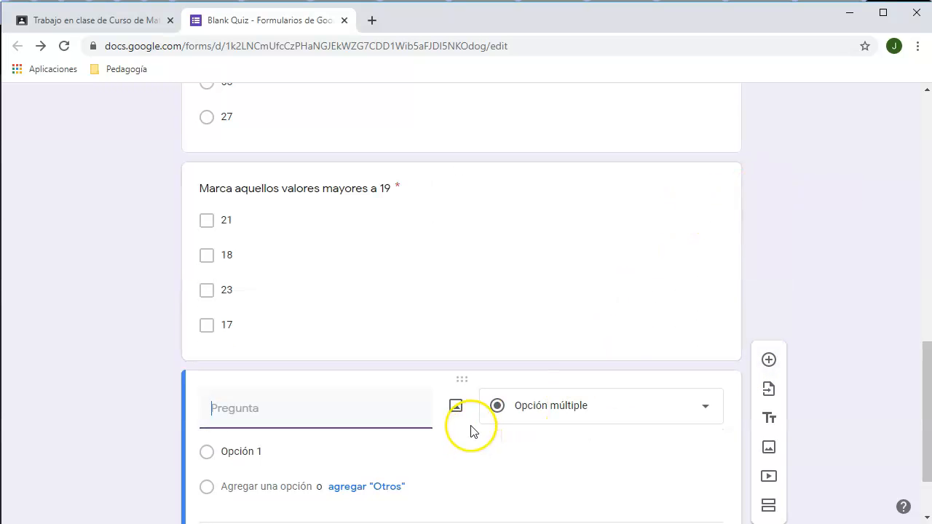
left_click(694, 418)
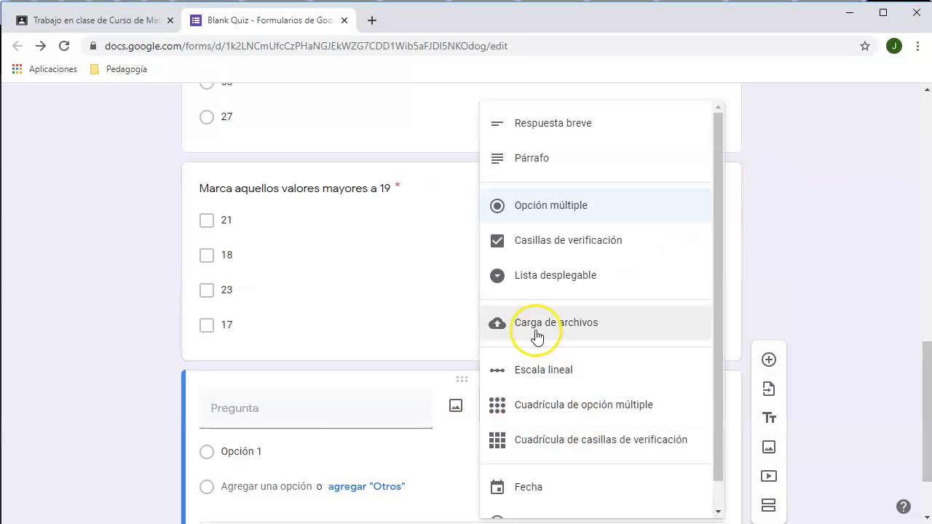
left_click(537, 276)
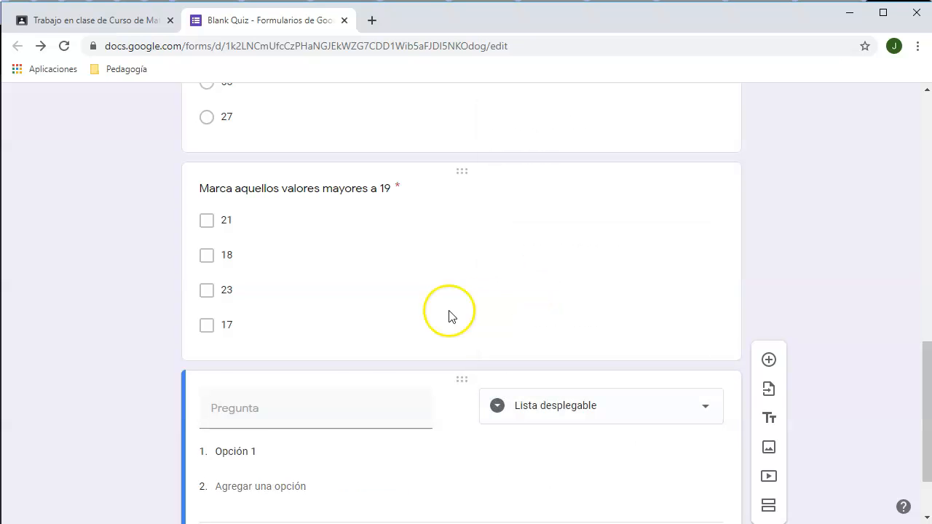
scroll(328, 342, "down", 1)
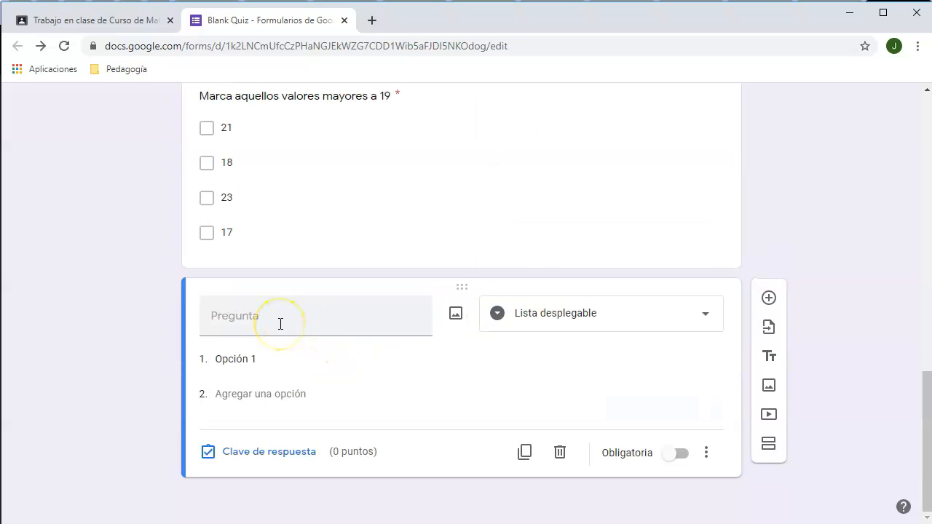
left_click(281, 324)
type("En una granja avícola se producen 12384 pollitos, los mismo que serán transportados en cajas con ventilación en las que caben 96 pollitos. ¿Cuántas cajas se necesitan para transportar a todos los pollitos?")
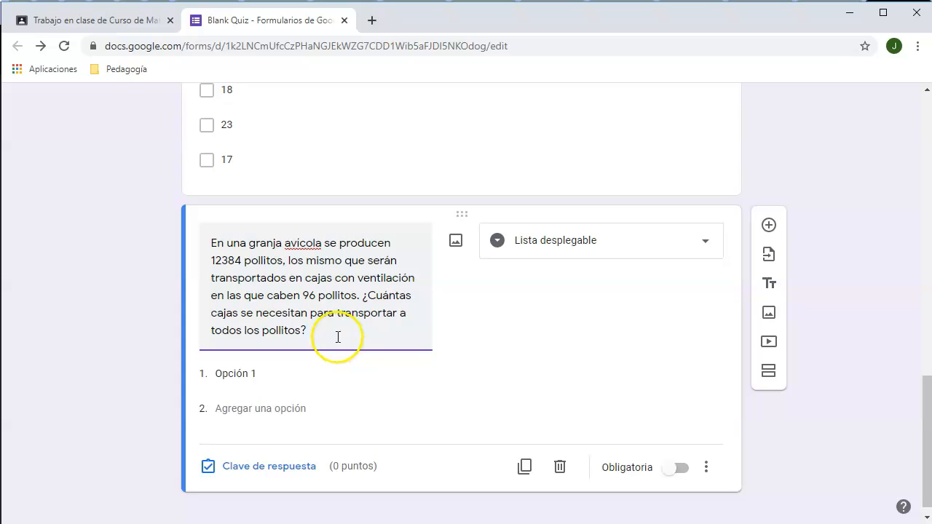
- Move the granja avícola problem statement out of the dropdown question into a new title block placed above it, leaving only the "¿Cuántas cajas...?" sentence
left_click_drag(362, 295, 208, 248)
key("ctrl+c")
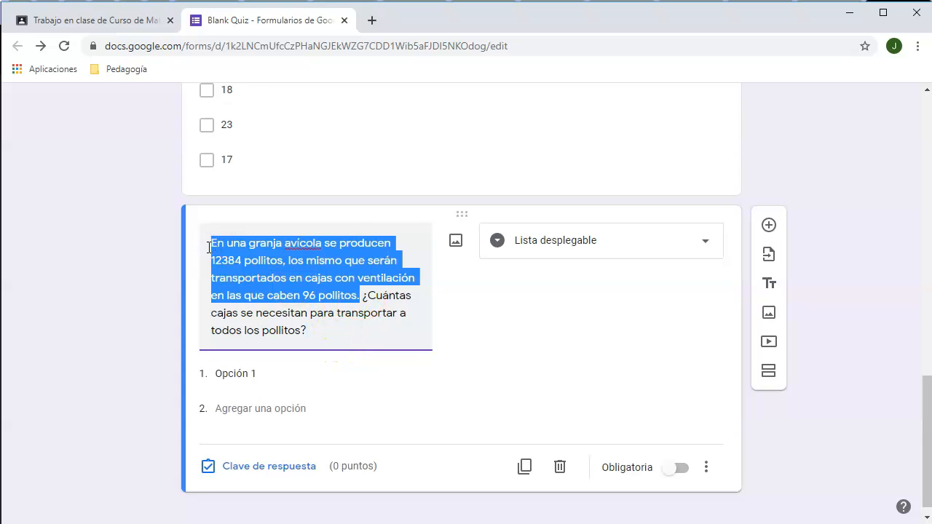
key("BackSpace")
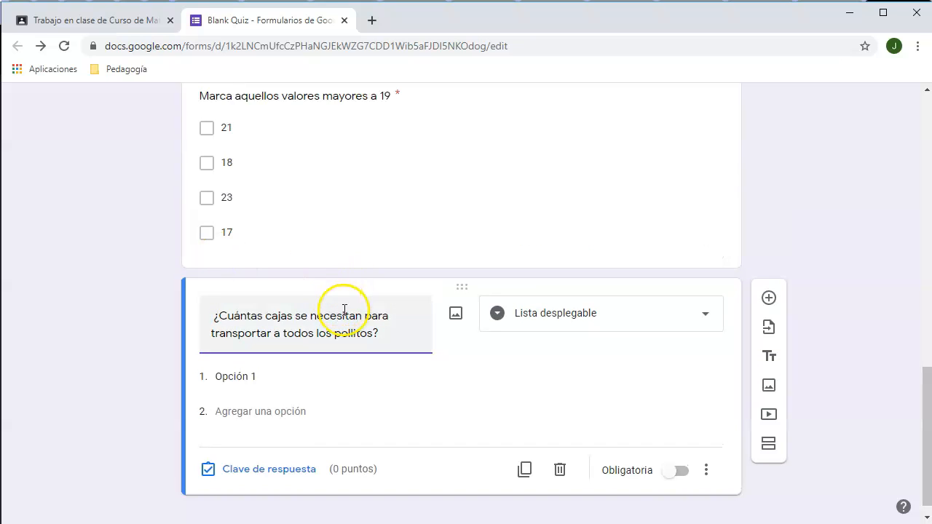
key("Delete")
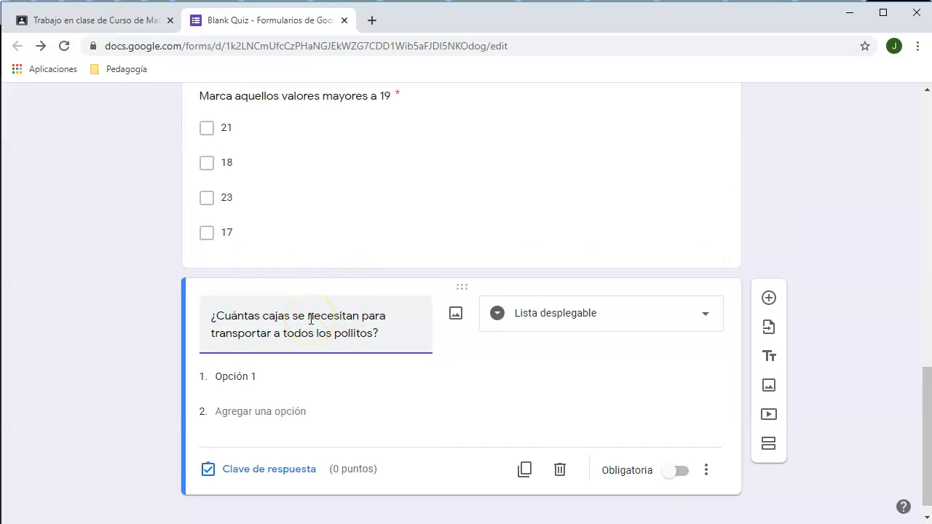
left_click(768, 356)
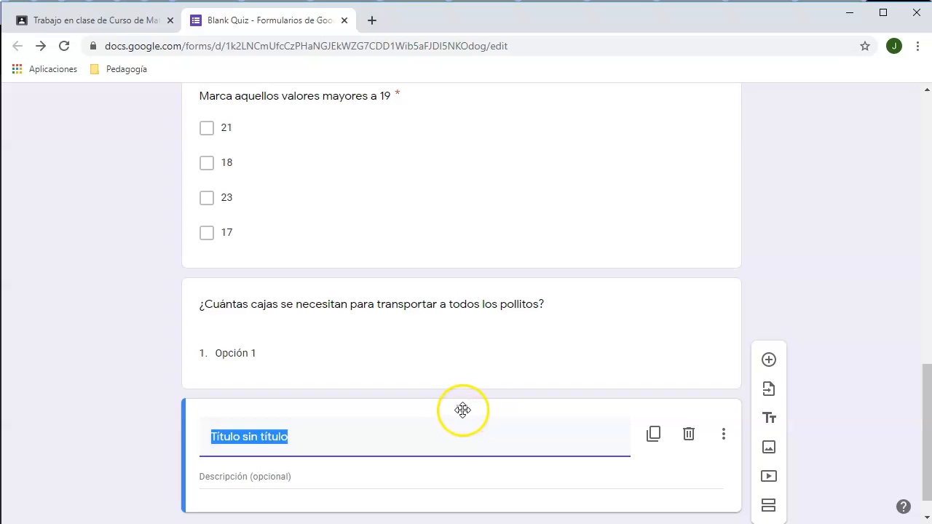
left_click_drag(460, 395, 469, 258)
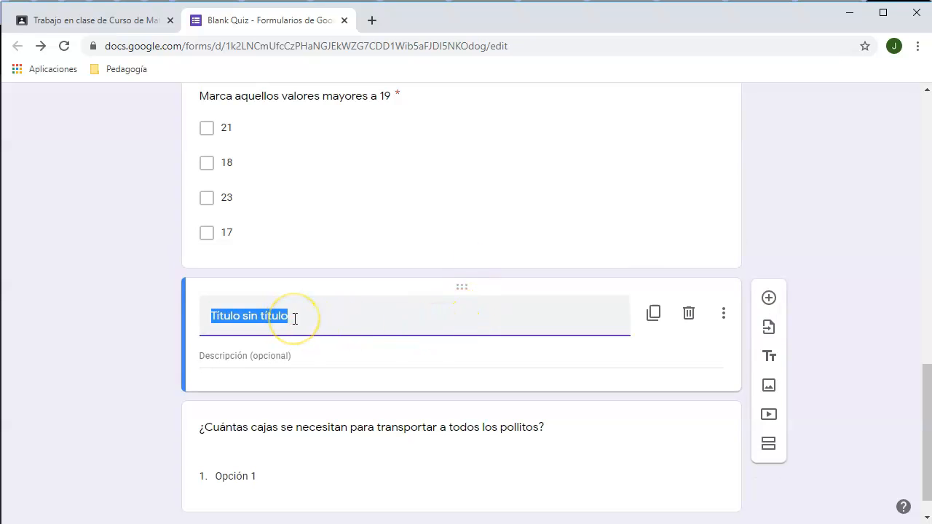
key("ctrl+v")
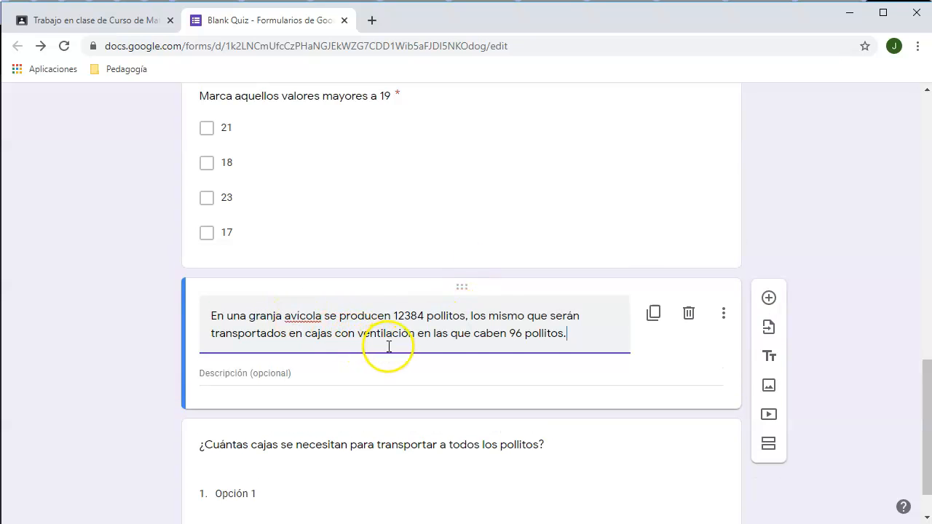
- Enter 105, 120, 129 and 110 as the options of the dropdown question and open its answer key
scroll(472, 329, "down", 1)
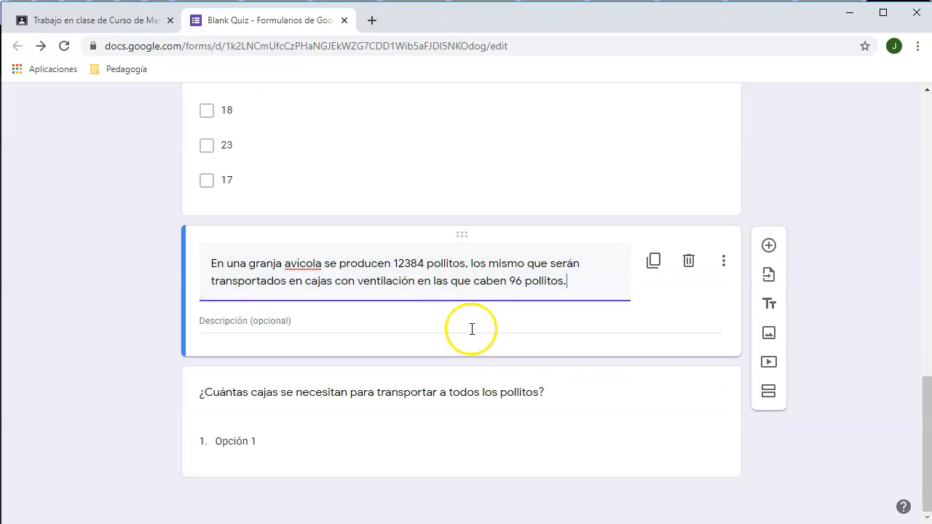
left_click(254, 440)
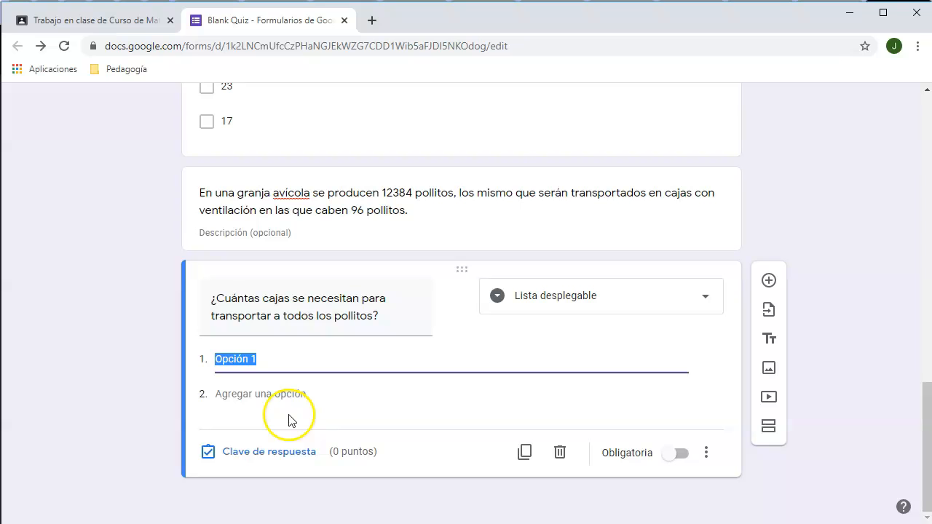
key("ctrl+v")
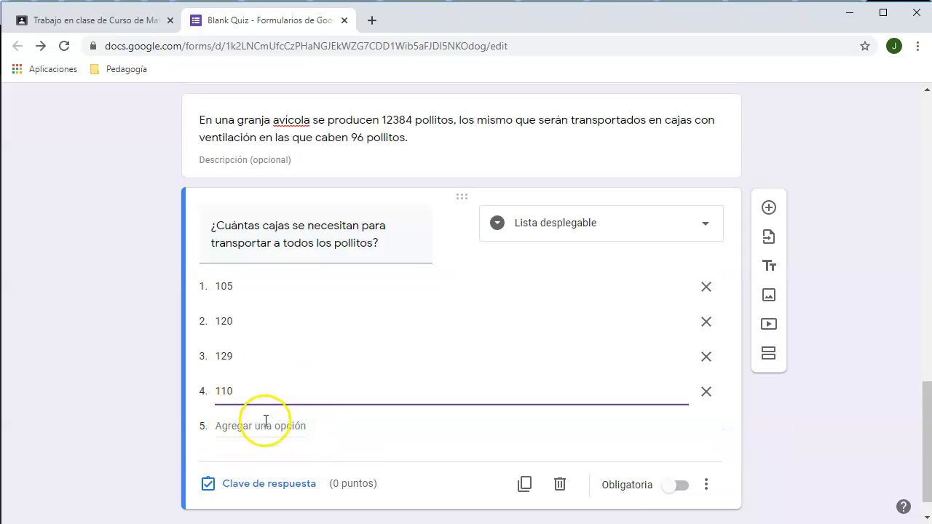
left_click(242, 484)
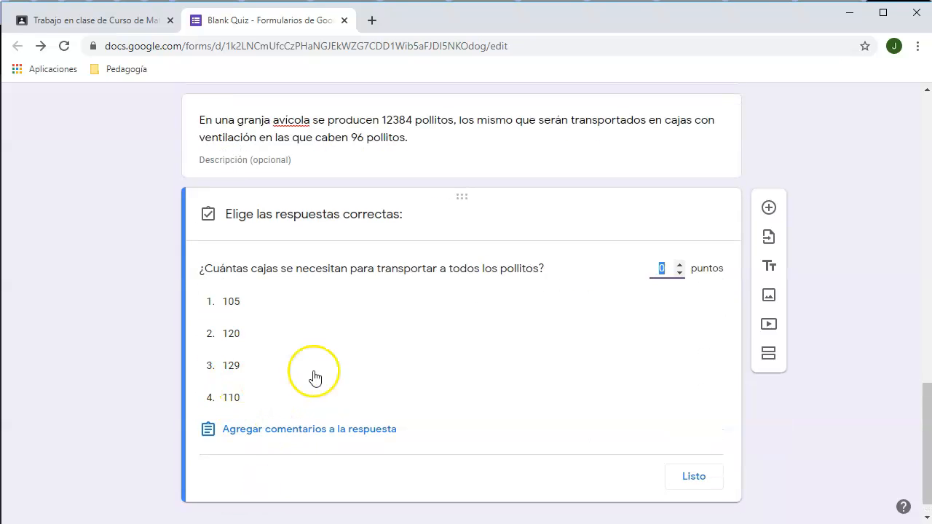
- Mark 129 as the correct answer of the dropdown question for 3 points, and make the question required
left_click(267, 369)
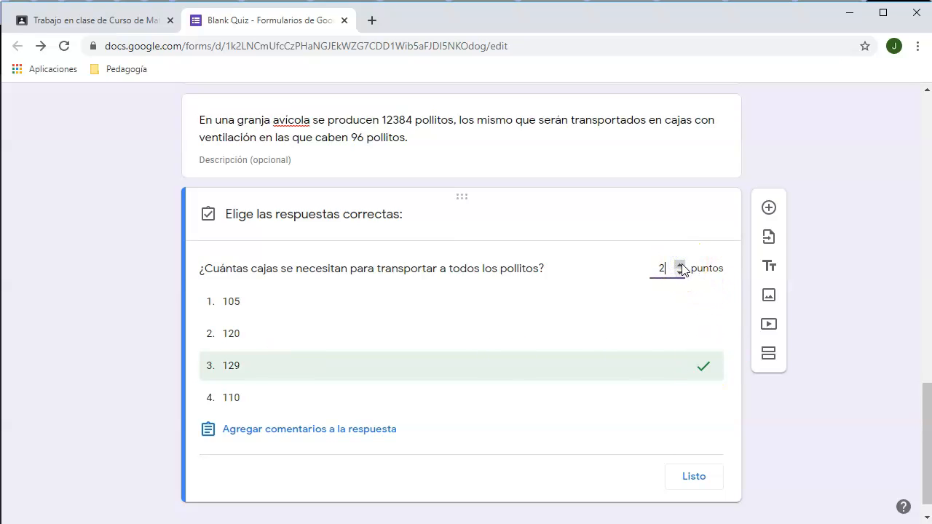
left_click(692, 479)
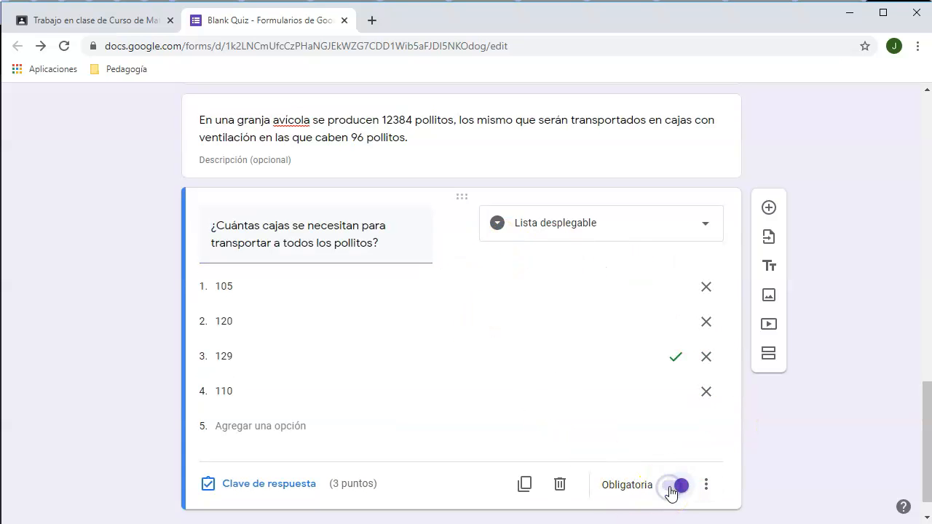
- Theme the form with Naranja #ff9800 and its third background shade, and choose the illustrated bookshelf picture as the header image
scroll(627, 437, "up", 15)
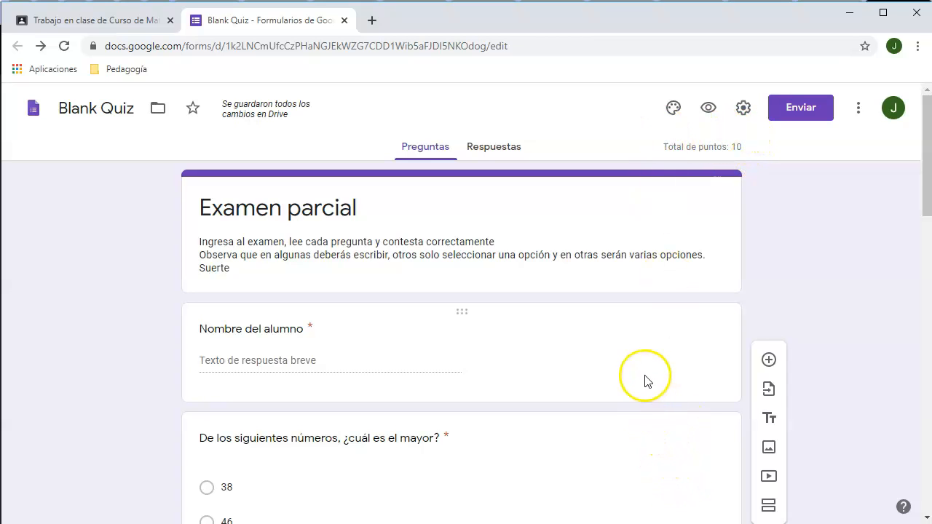
left_click(677, 116)
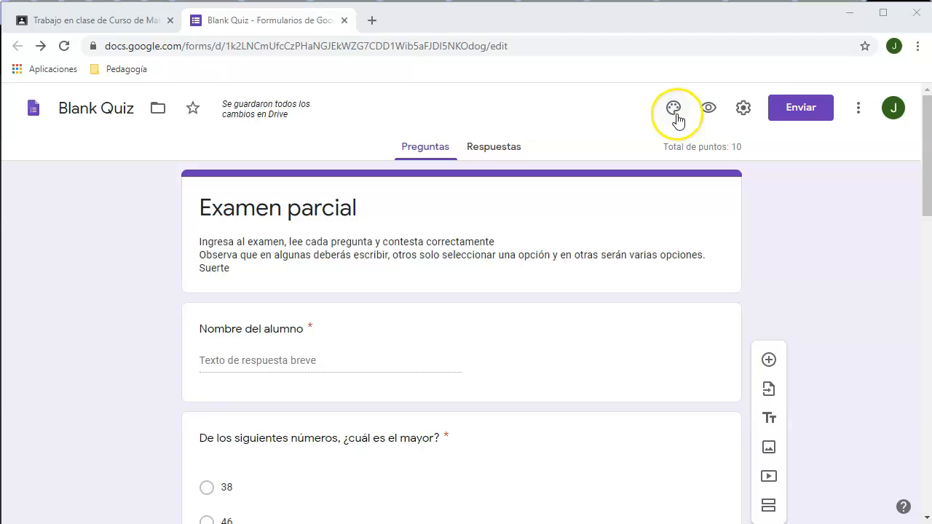
left_click(677, 116)
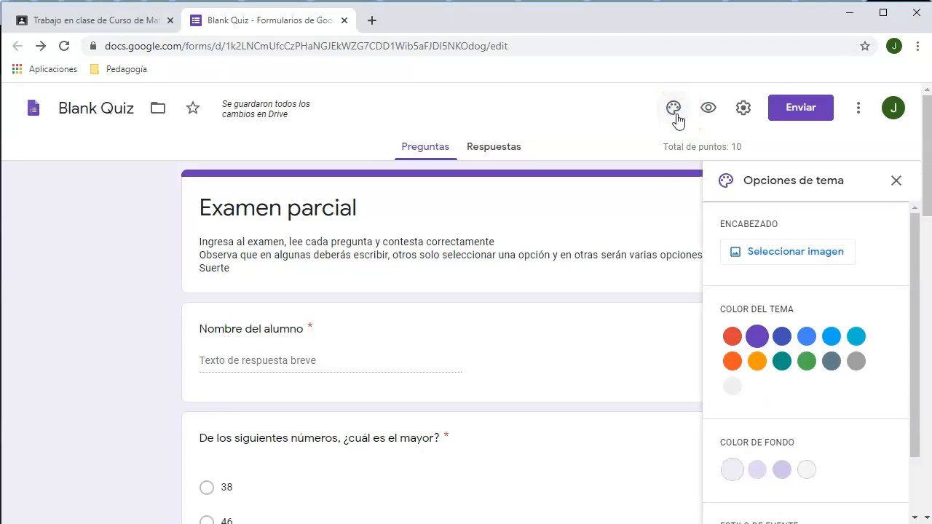
left_click(757, 364)
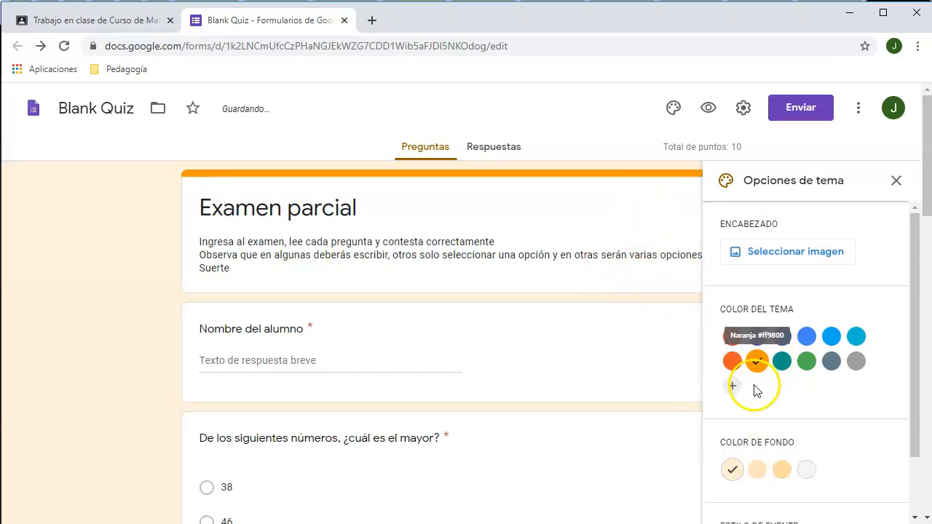
left_click(758, 471)
left_click(783, 472)
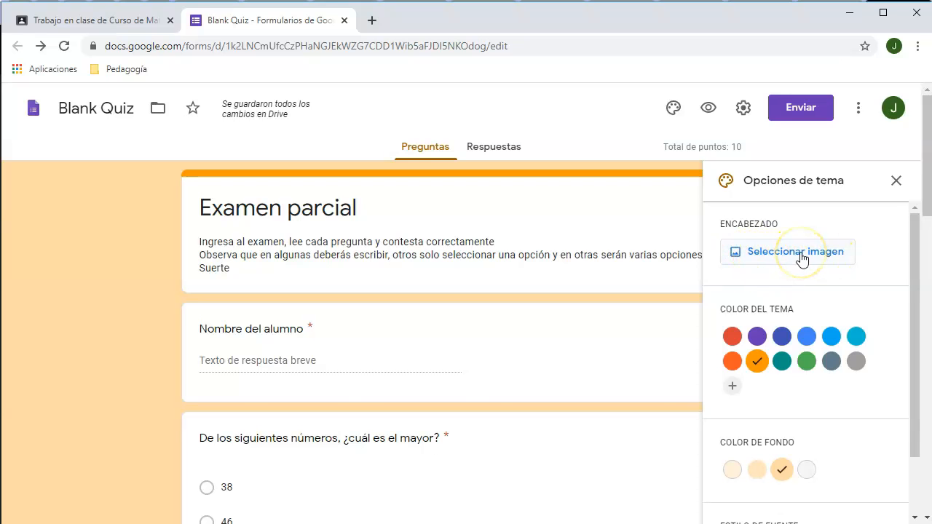
left_click(796, 252)
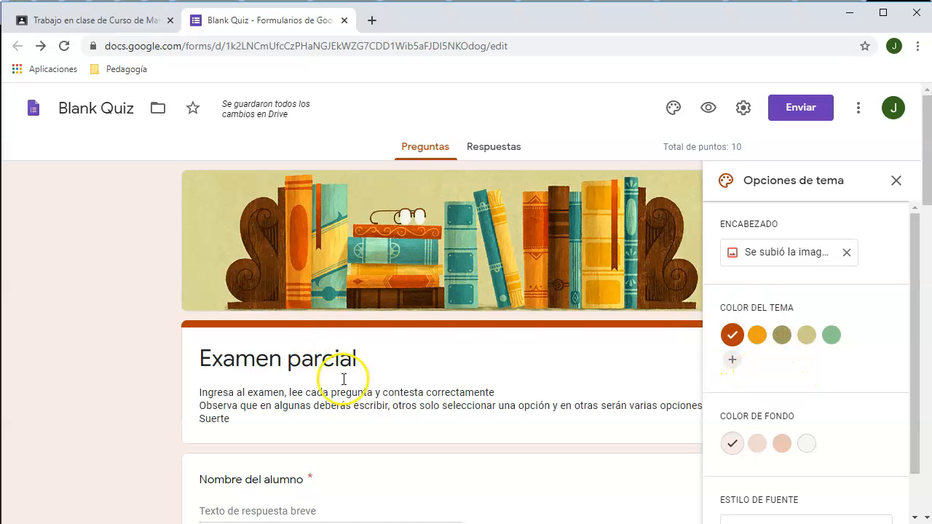
- Preview the quiz as a student, check all its questions and the dropdown's options, and close the preview
left_click(710, 111)
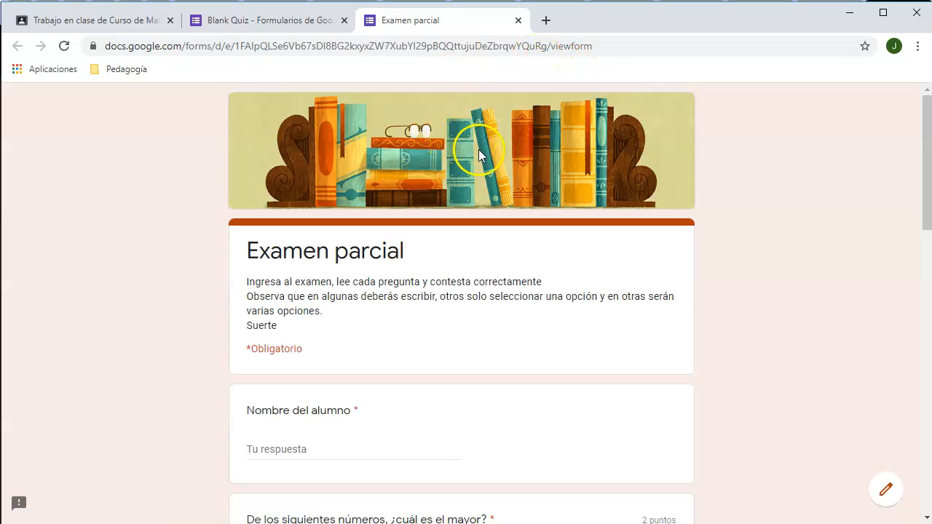
scroll(484, 171, "down", 1)
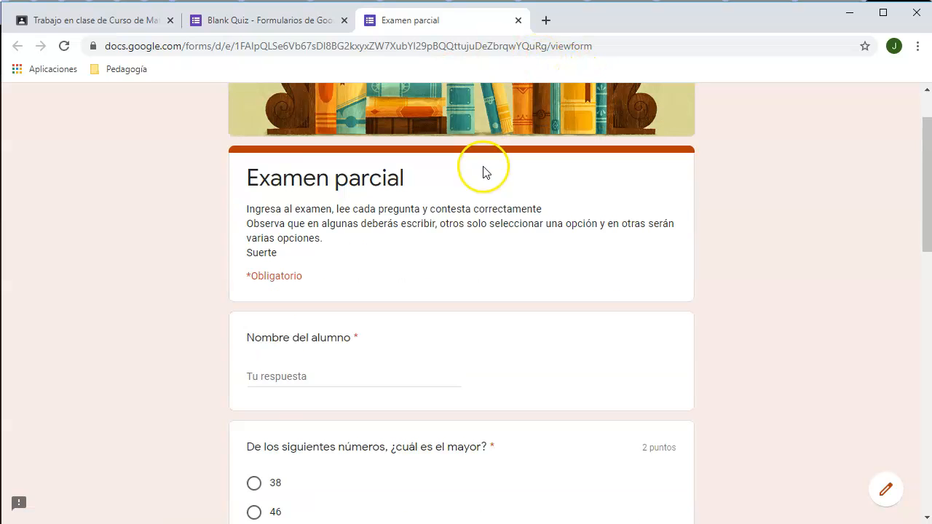
scroll(364, 233, "down", 3)
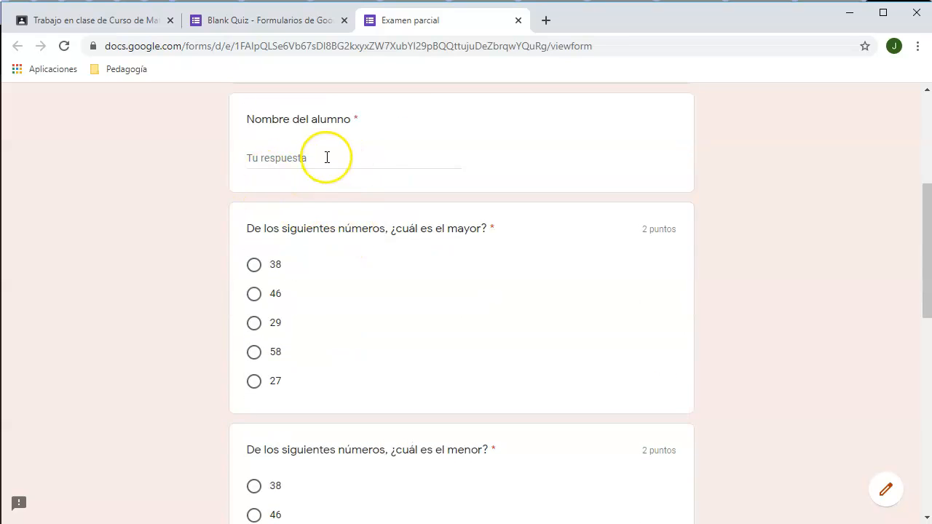
scroll(316, 266, "down", 2)
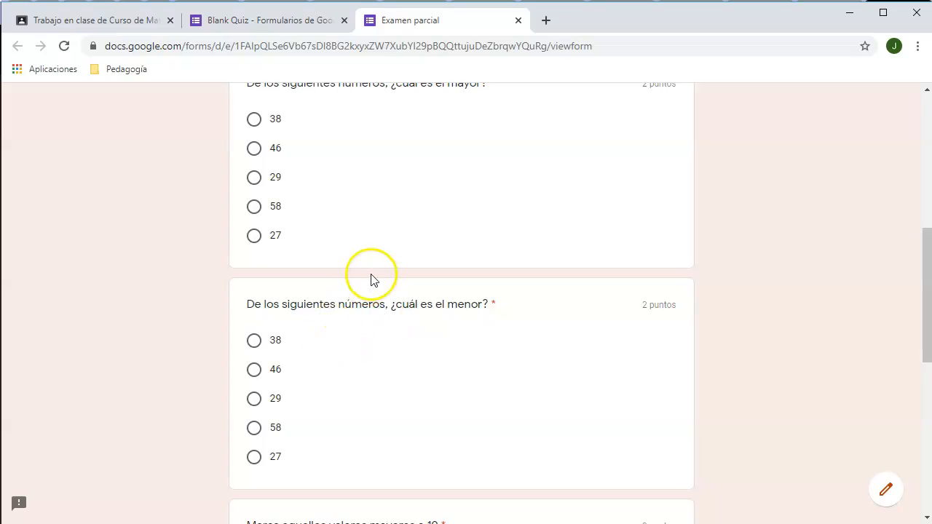
scroll(437, 288, "down", 4)
scroll(437, 288, "down", 1)
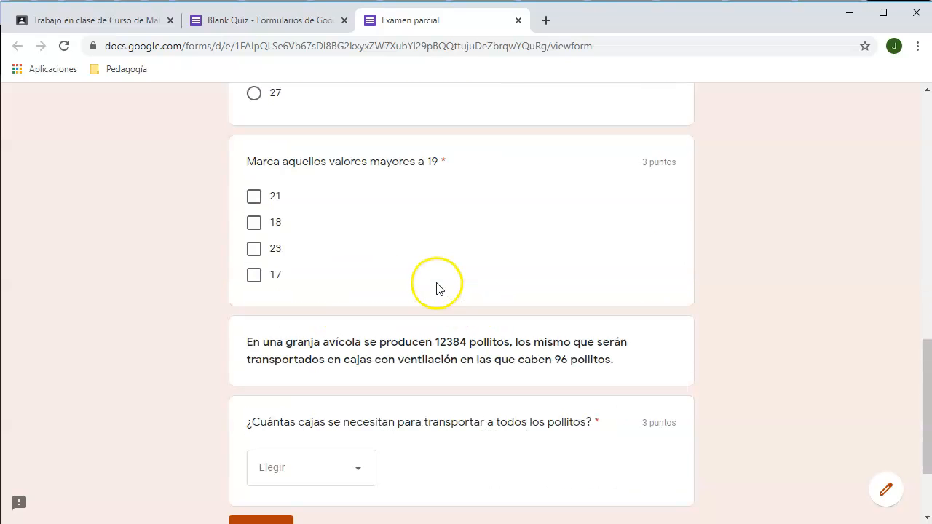
scroll(396, 250, "down", 2)
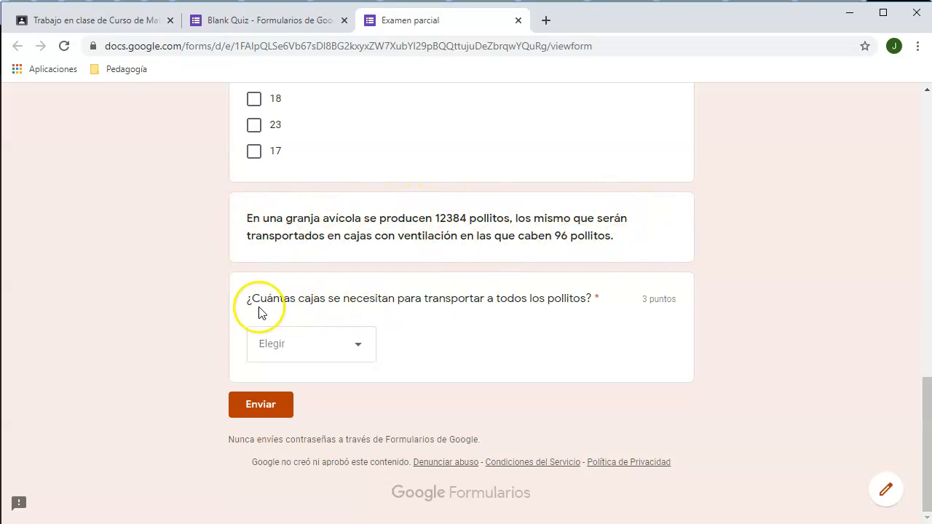
left_click(357, 348)
left_click(501, 371)
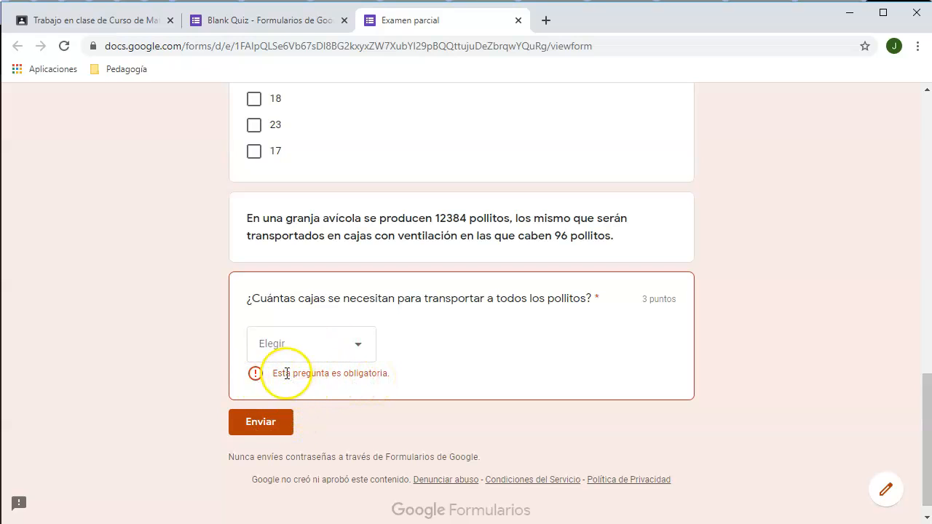
scroll(496, 354, "up", 15)
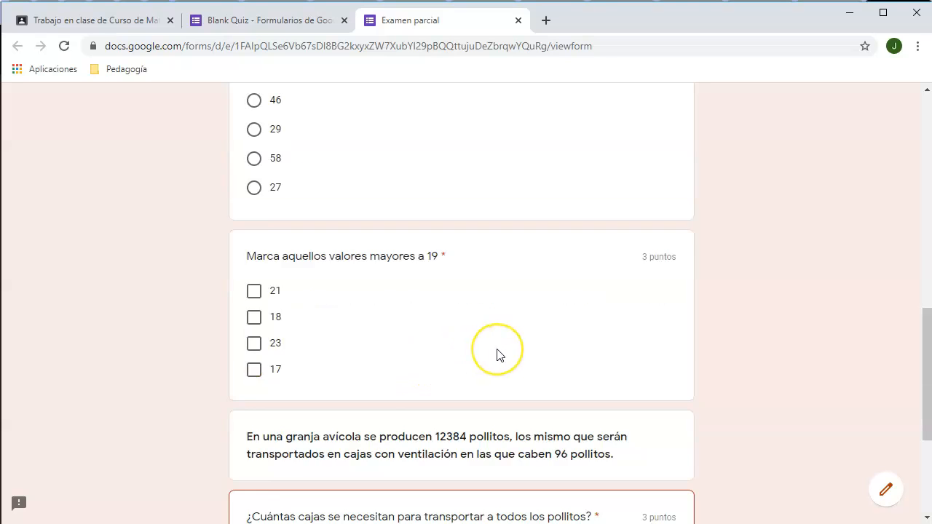
key("ctrl+w")
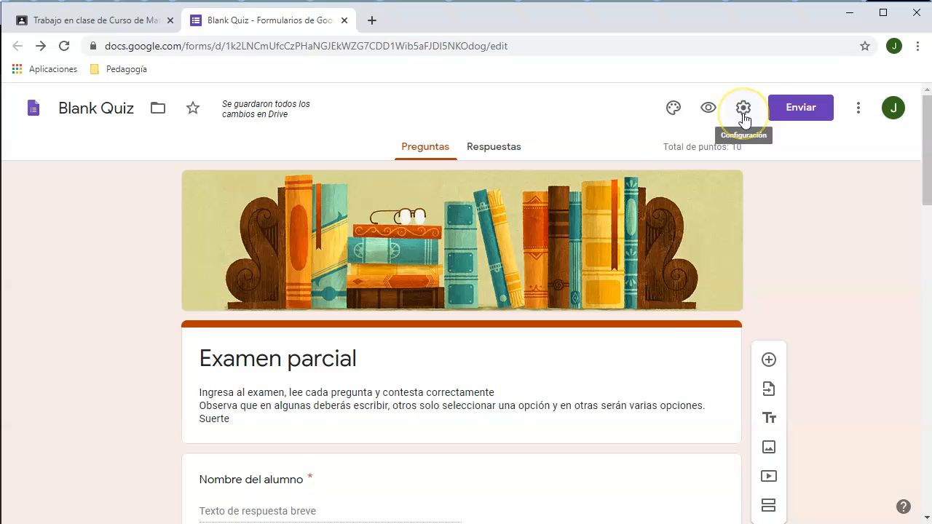
- Review the form's general settings and turn off showing a link to submit another response in its presentation settings
left_click(744, 113)
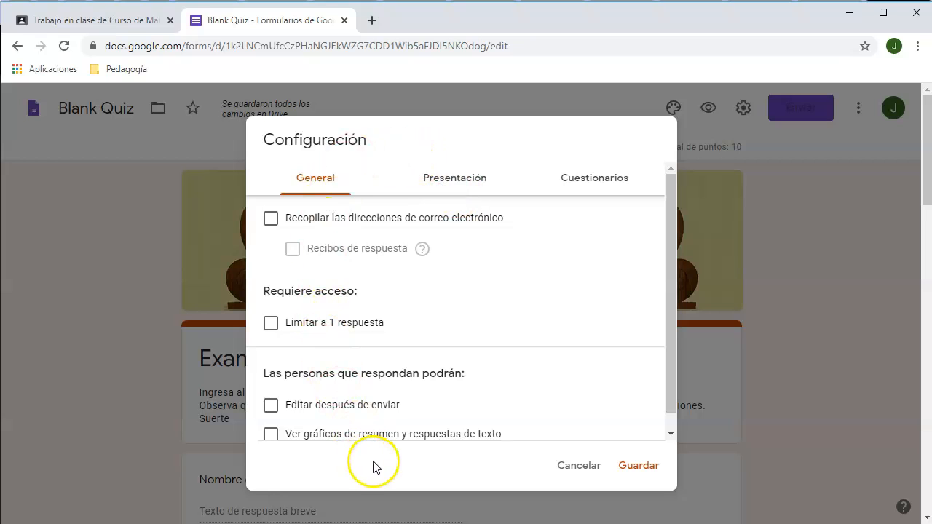
left_click(300, 253)
scroll(310, 379, "down", 1)
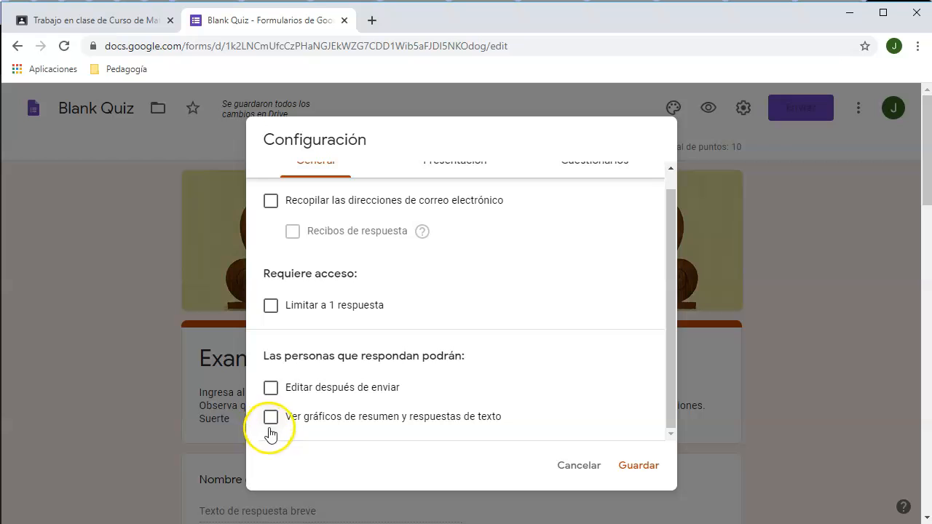
scroll(437, 229, "up", 1)
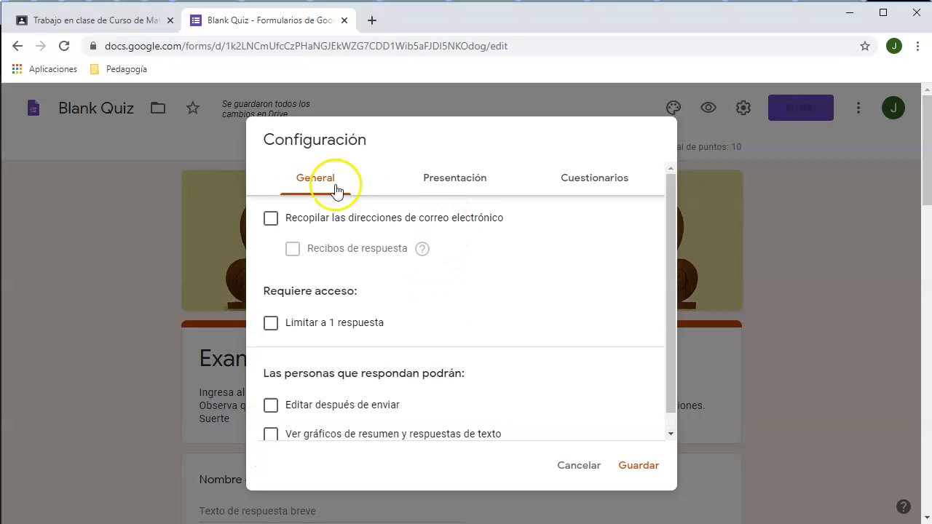
left_click(460, 182)
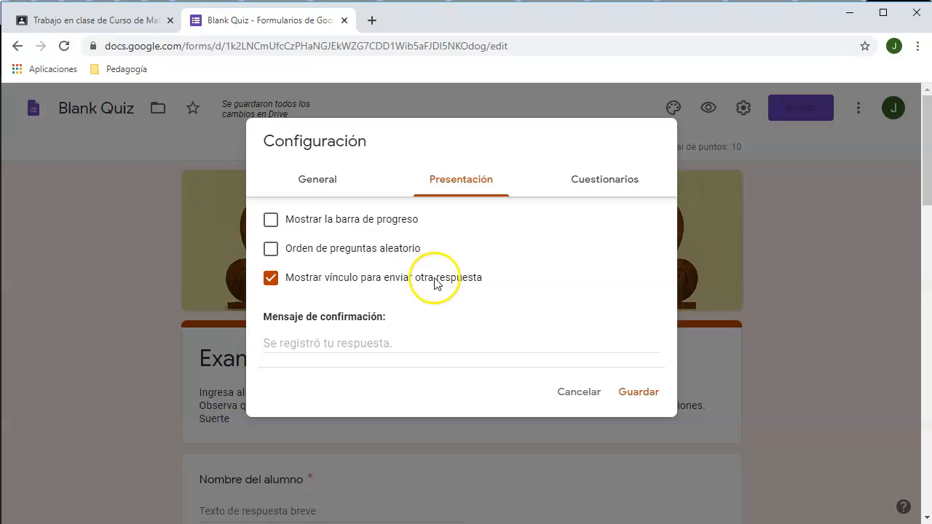
left_click(272, 289)
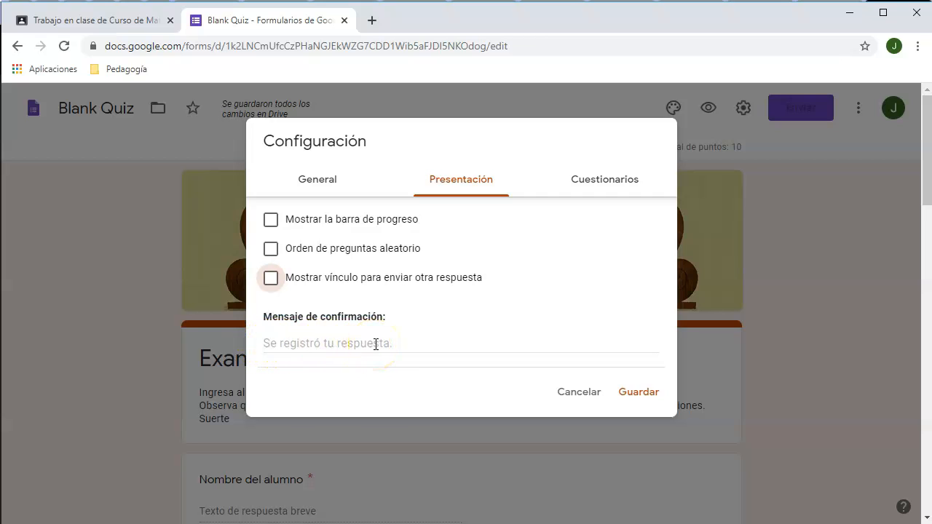
- Set quiz grades to be shown after manual review, hide incorrect questions and correct answers from respondents, and save the settings
left_click(591, 181)
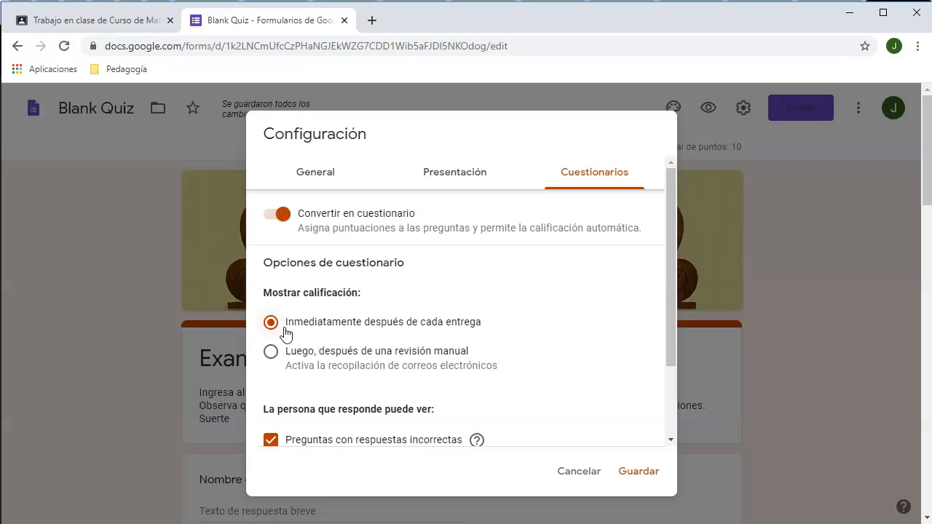
left_click(271, 355)
left_click(283, 363)
scroll(393, 364, "down", 1)
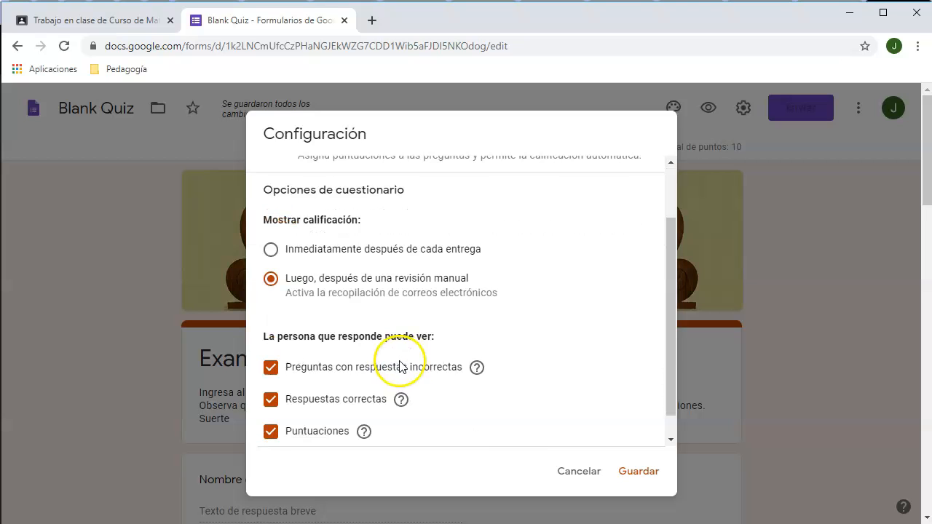
scroll(408, 348, "down", 1)
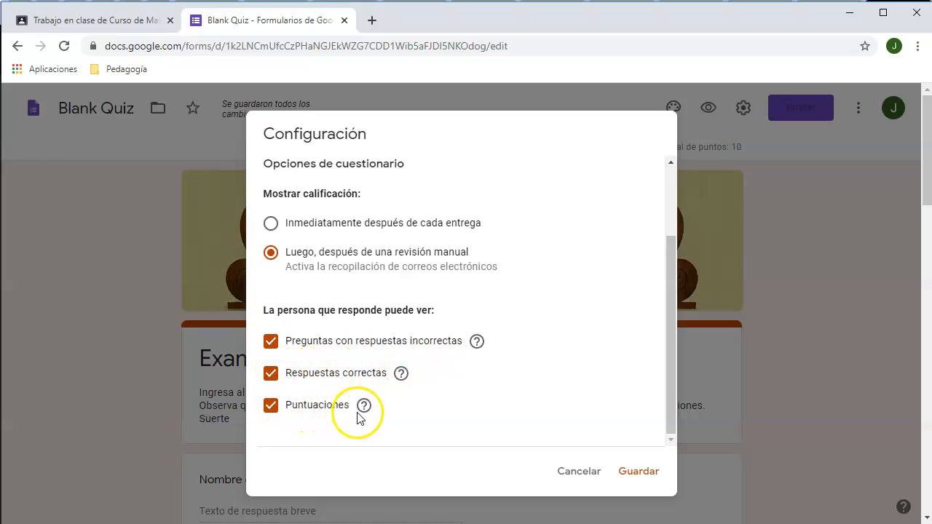
left_click(270, 342)
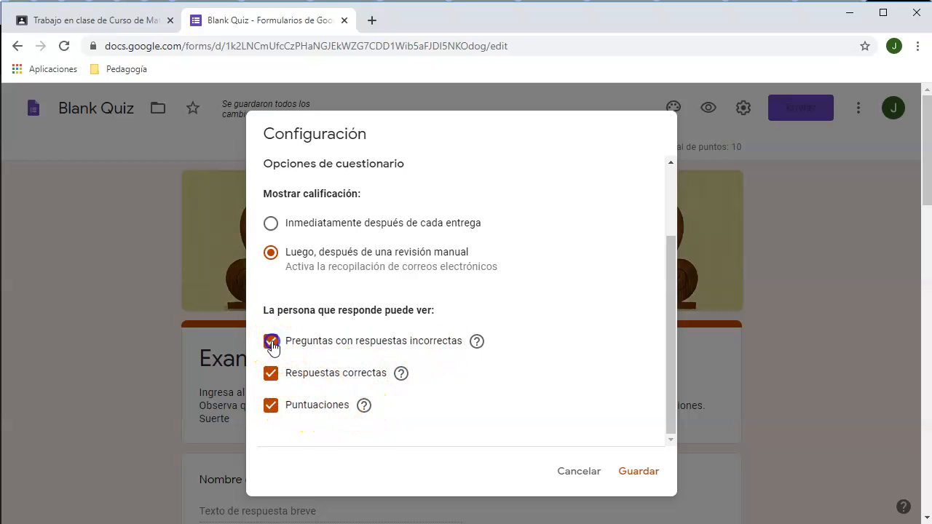
left_click(270, 376)
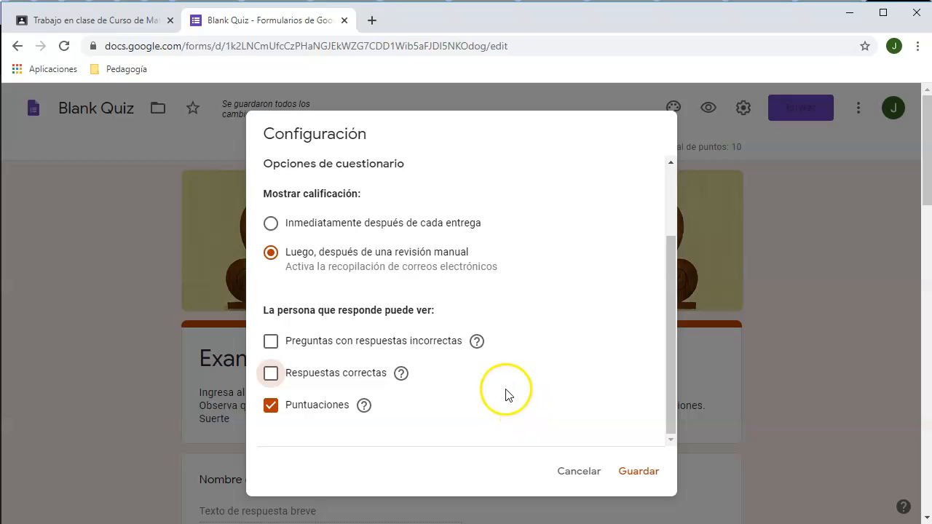
left_click(640, 474)
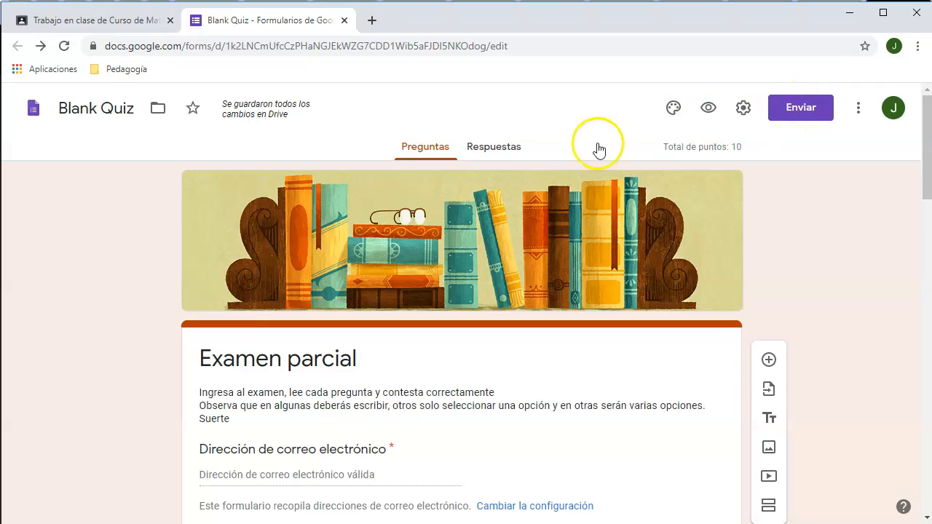
- Return to the Classroom assignment and set it to 10 points, due vie., 31 jul., under the topic Unidad 2
left_click(345, 22)
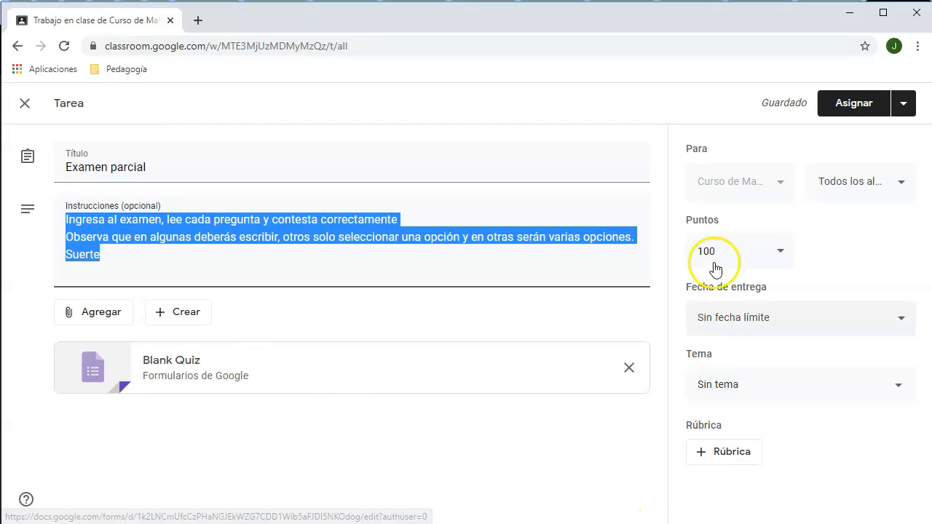
left_click(782, 250)
key("BackSpace")
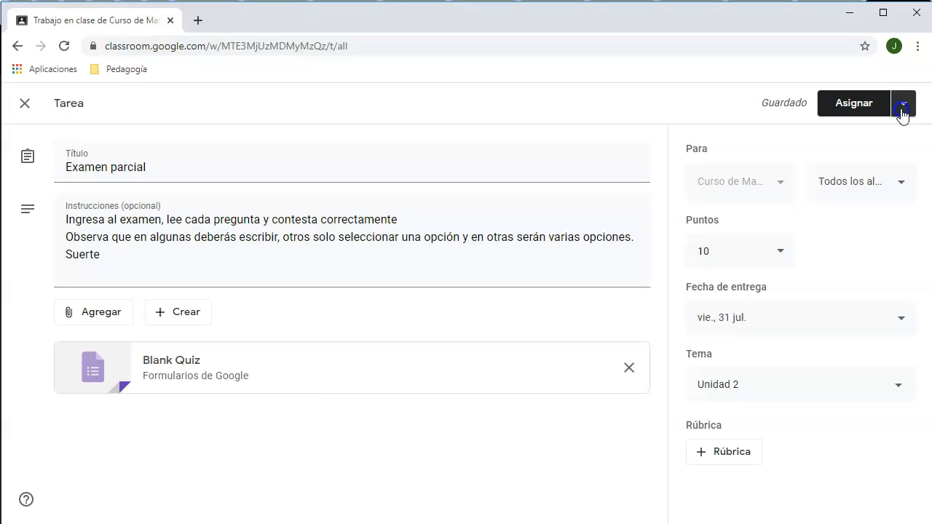
- Assign the "Examen parcial" task to all students of the course
left_click(902, 109)
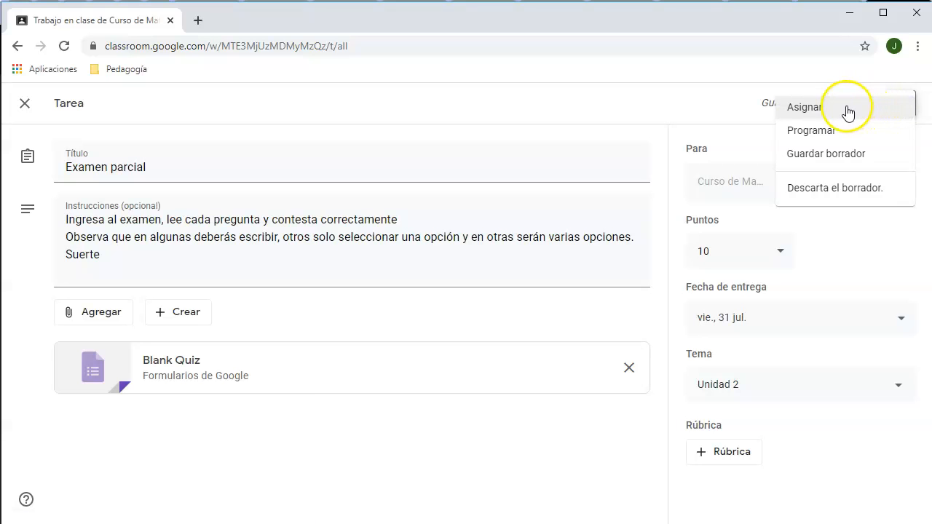
left_click(807, 109)
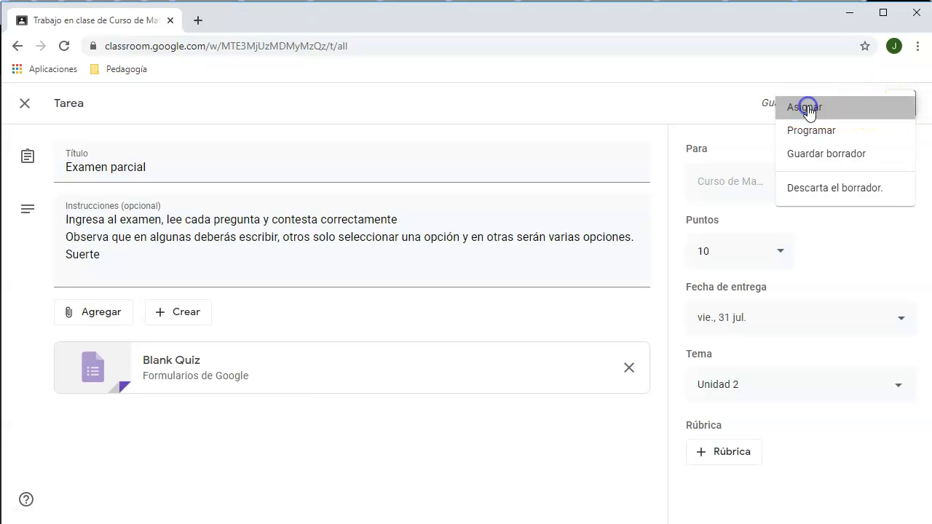